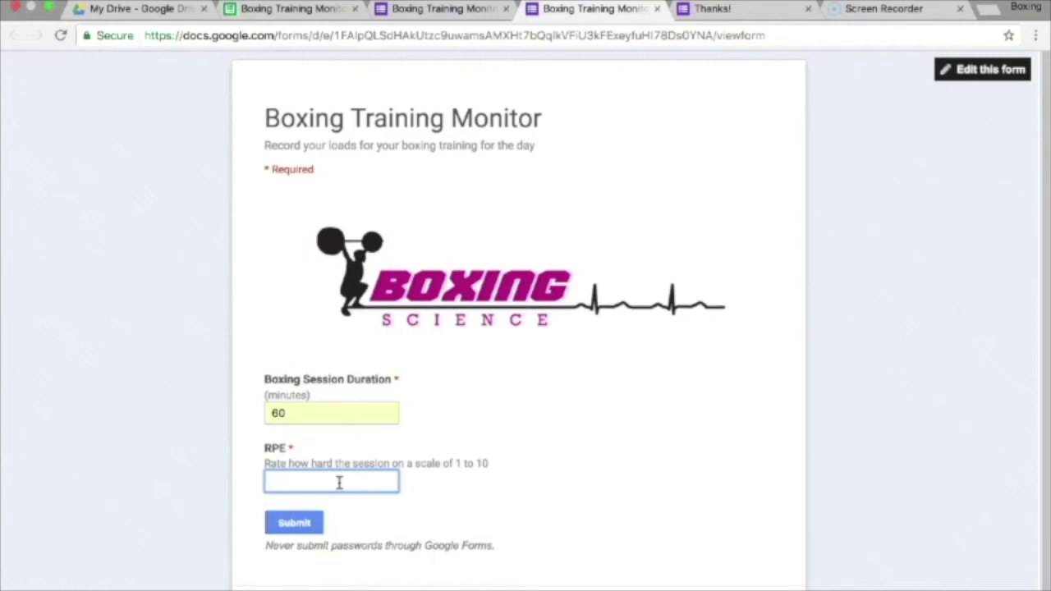
Enter an RPE of 9 for the 60-minute boxing session and submit the form response
{"action": "type", "text": "9"}
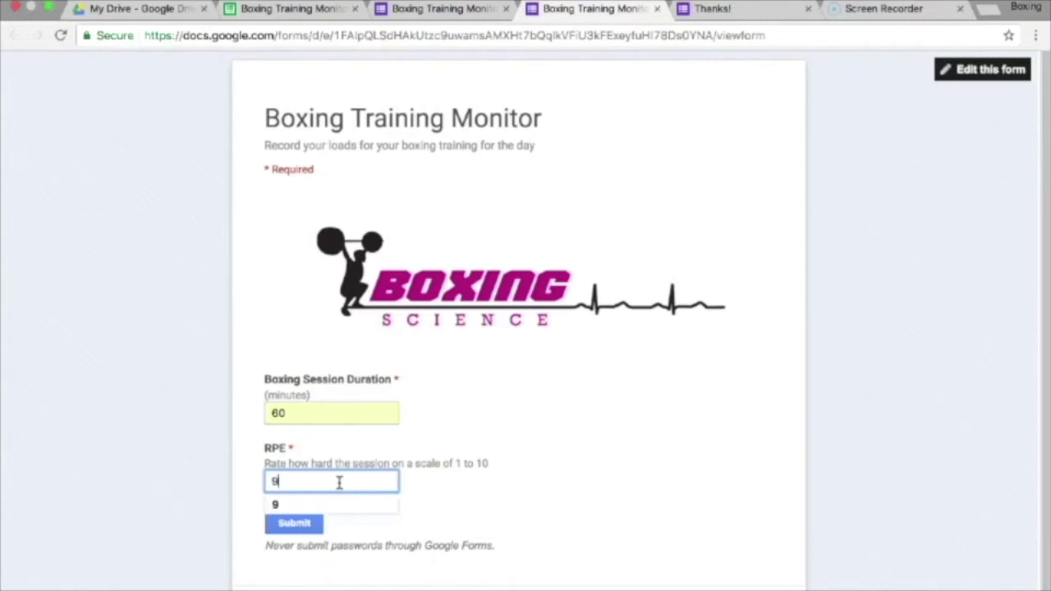
{"action": "left_click", "coordinate": [321, 501]}
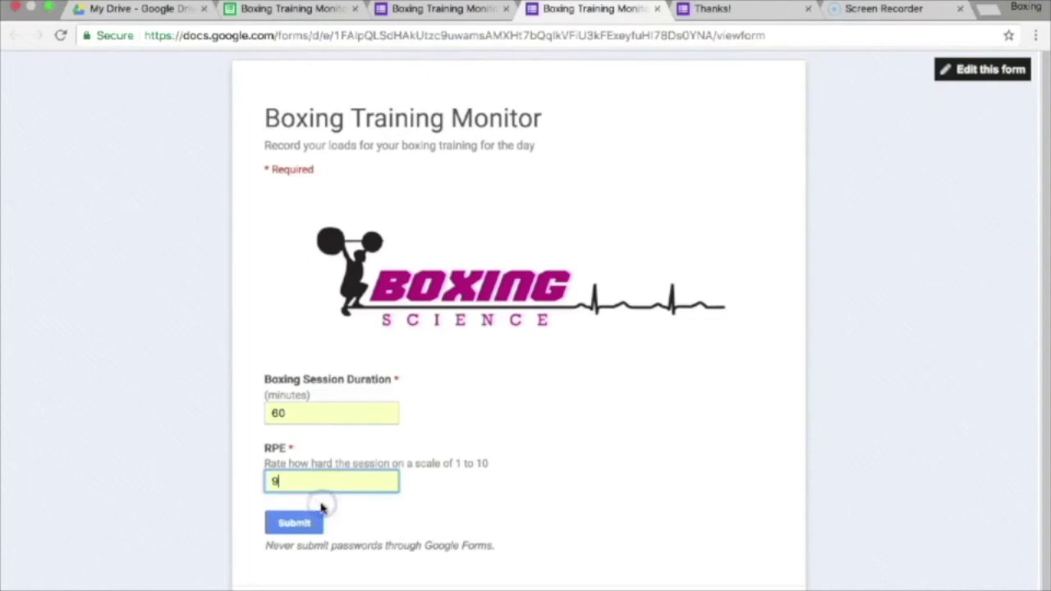
{"action": "left_click", "coordinate": [305, 523]}
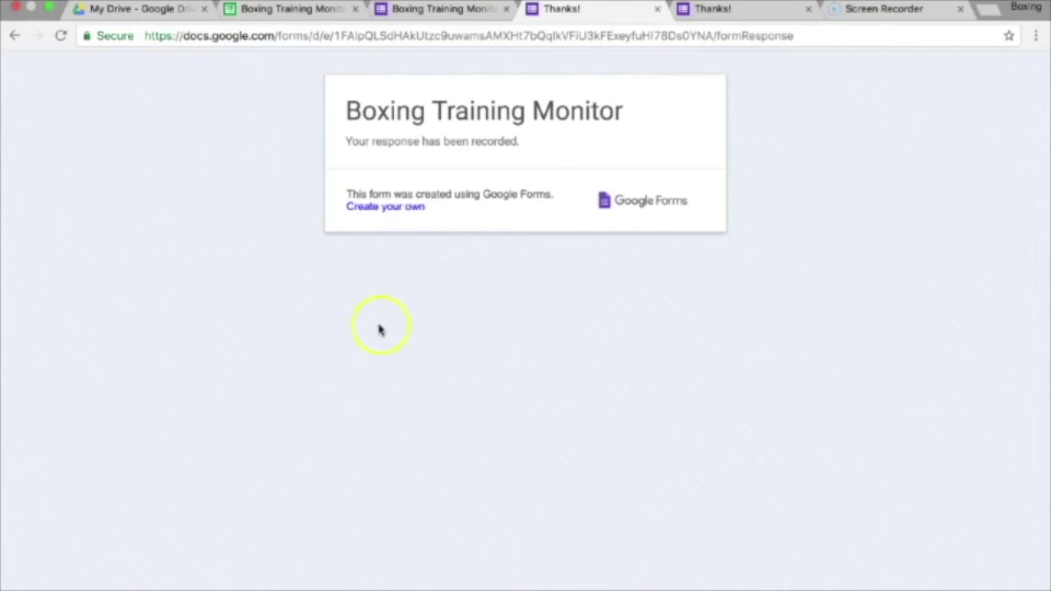
Switch to the Boxing Training Monitor responses spreadsheet and check the latest session's duration and RPE alongside the load chart
{"action": "left_click", "coordinate": [301, 10]}
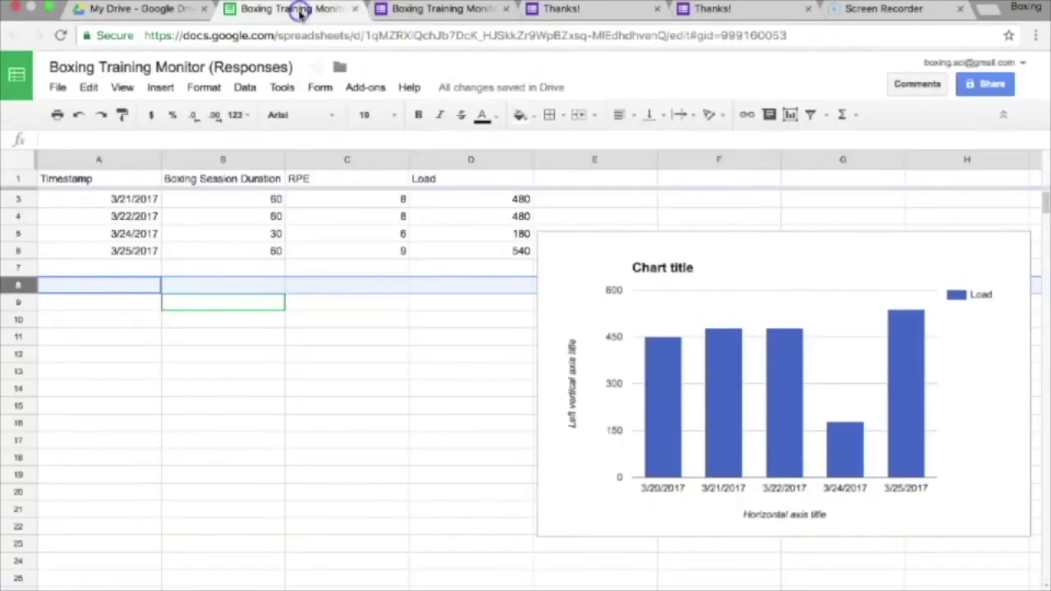
{"action": "left_click", "coordinate": [302, 268]}
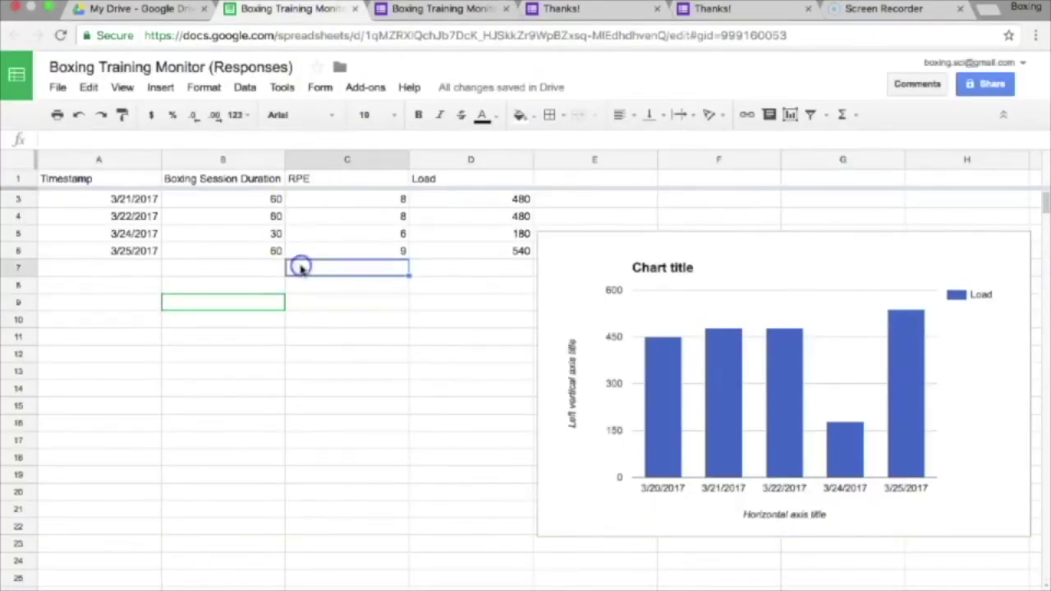
{"action": "left_click", "coordinate": [274, 252]}
{"action": "left_click_drag", "start_coordinate": [273, 253], "coordinate": [351, 250]}
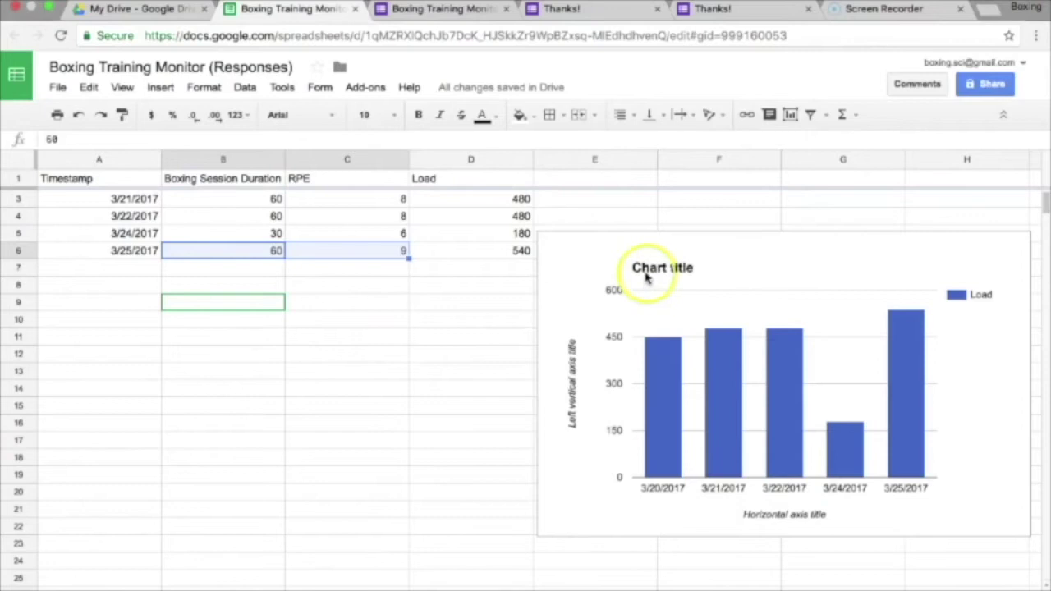
{"action": "left_click", "coordinate": [645, 271]}
{"action": "left_click", "coordinate": [645, 271]}
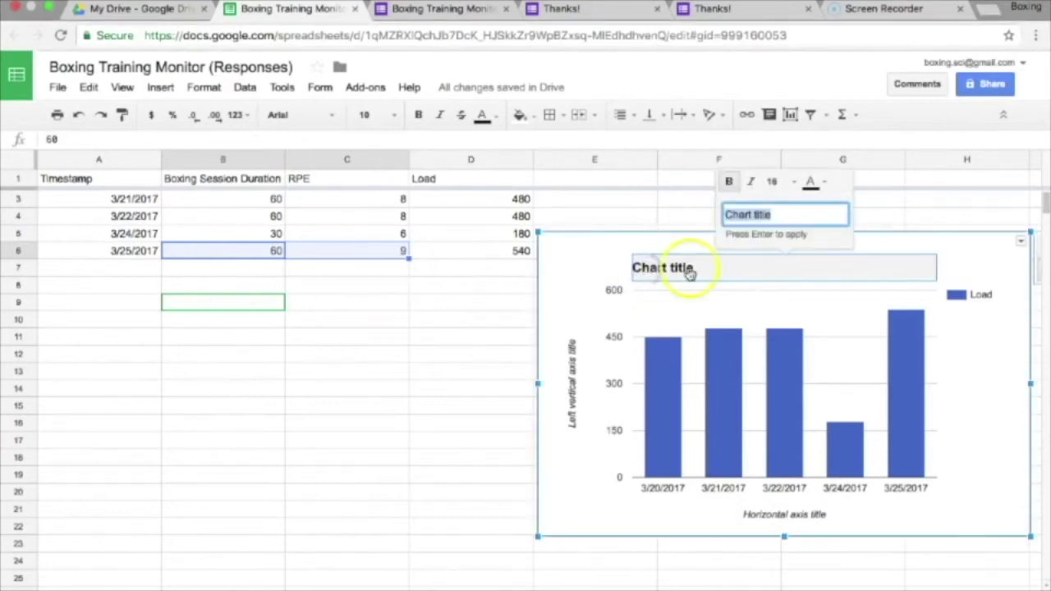
{"action": "left_click", "coordinate": [639, 217]}
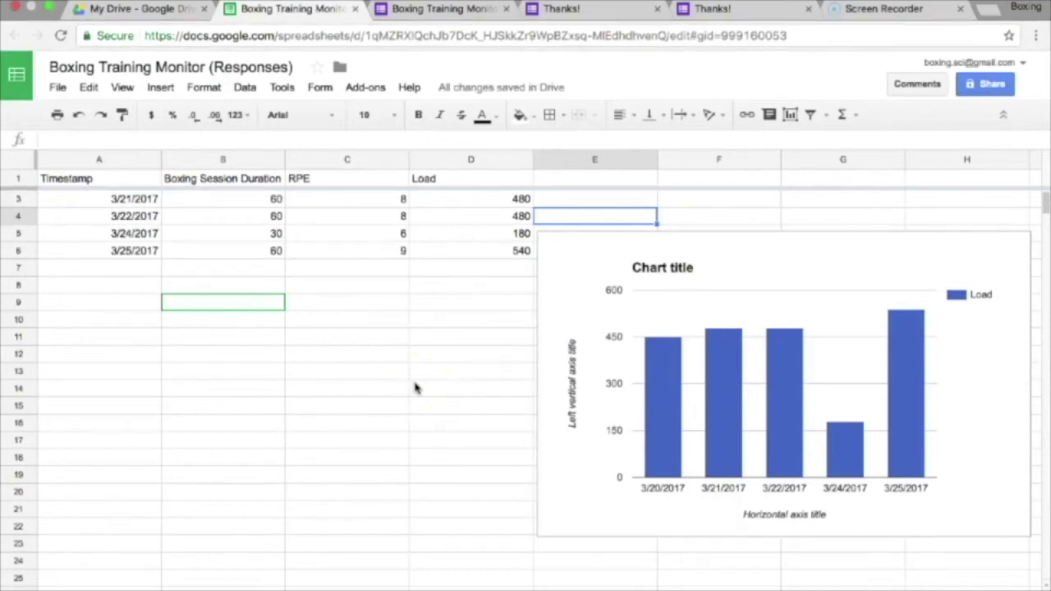
Review the Timestamp, Boxing Session Duration and RPE columns, and inspect the Load formula in D3
{"action": "left_click_drag", "start_coordinate": [135, 204], "coordinate": [141, 272]}
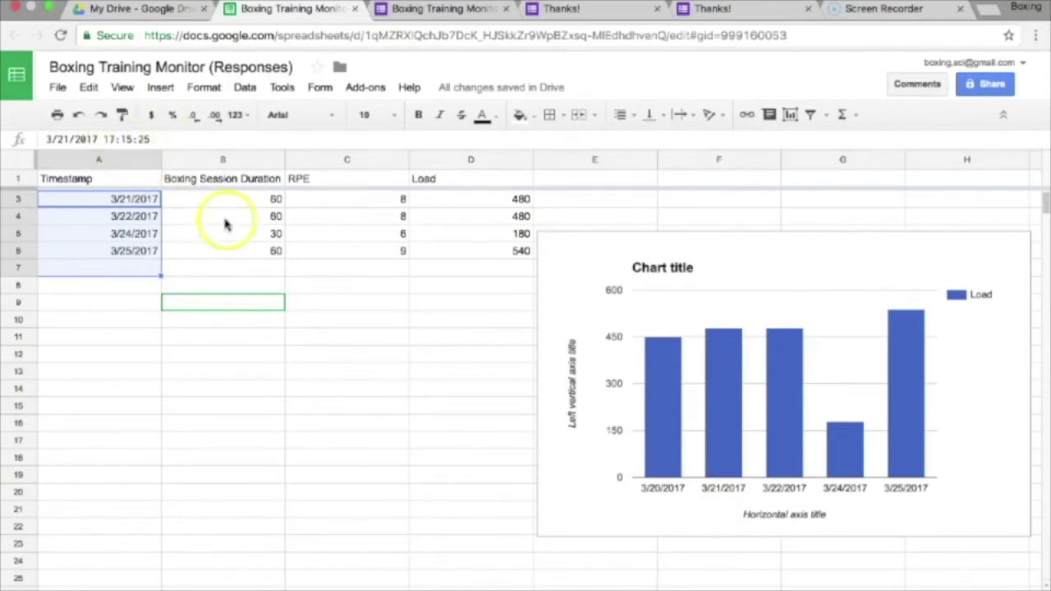
{"action": "left_click_drag", "start_coordinate": [215, 201], "coordinate": [238, 320]}
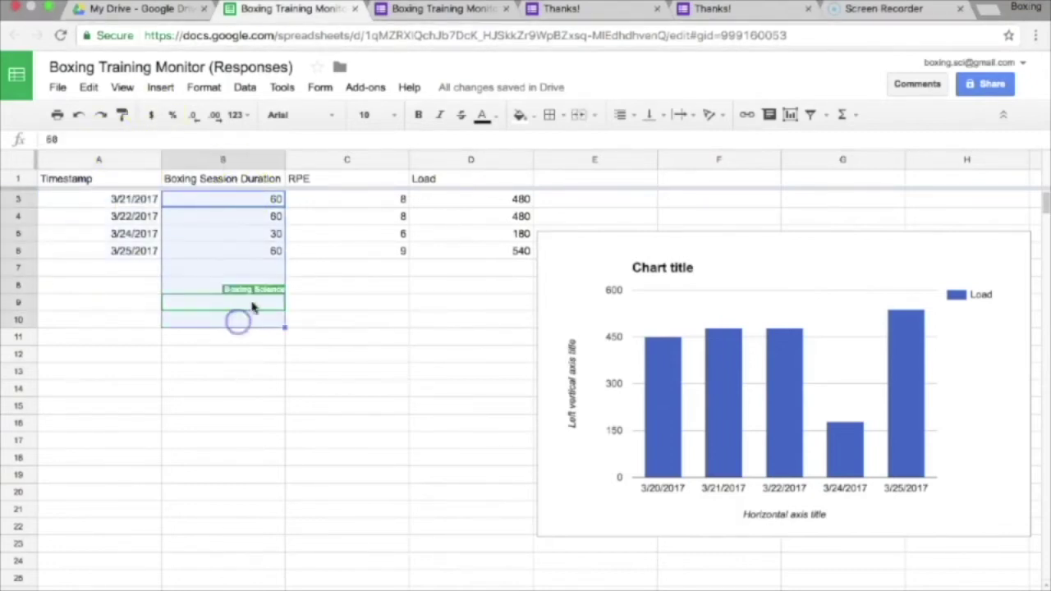
{"action": "left_click_drag", "start_coordinate": [346, 202], "coordinate": [348, 310]}
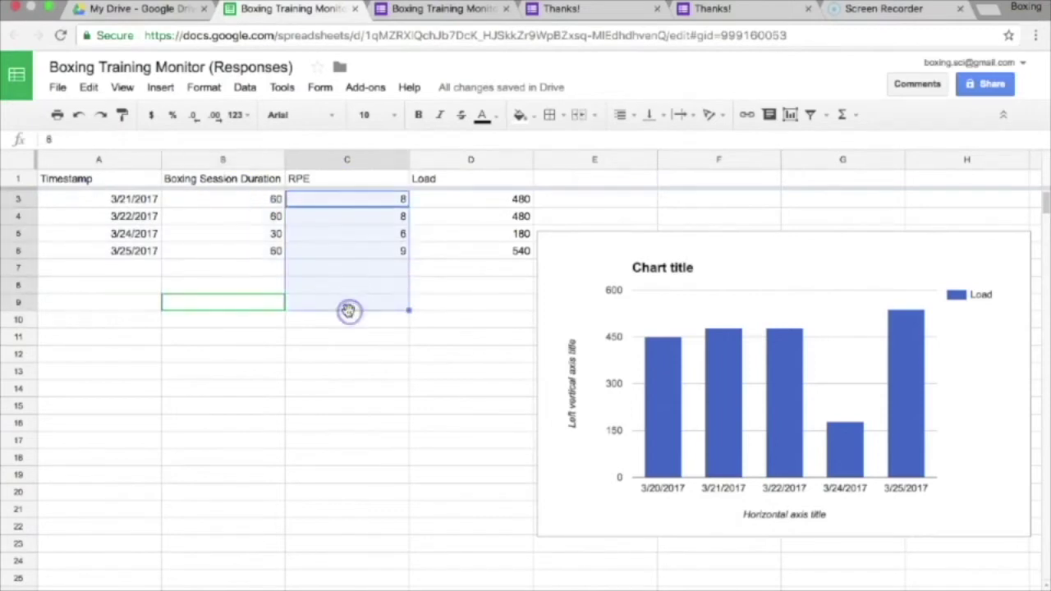
{"action": "left_click", "coordinate": [487, 203]}
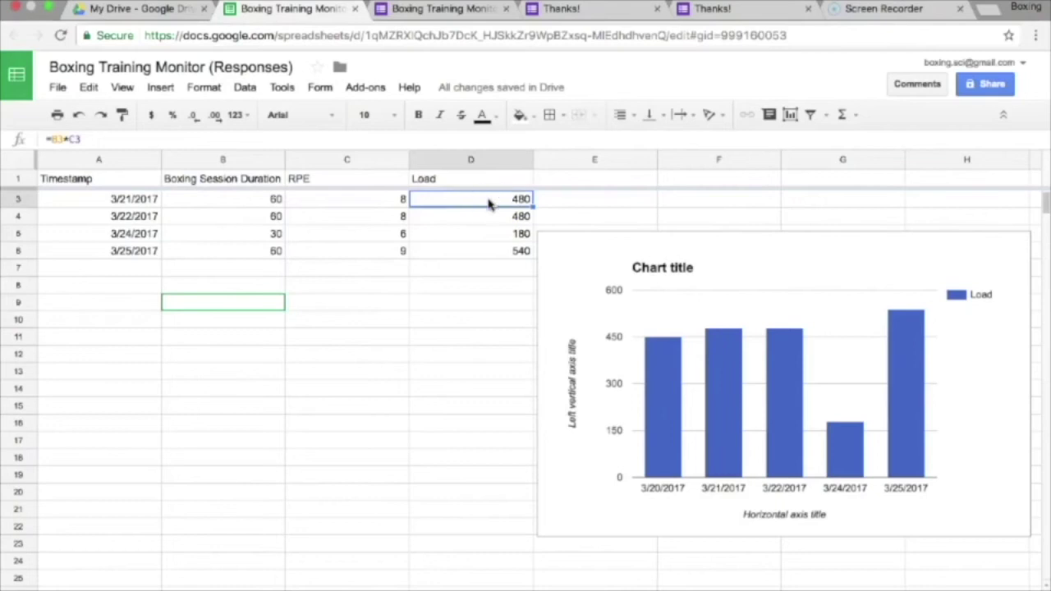
{"action": "left_click", "coordinate": [543, 235]}
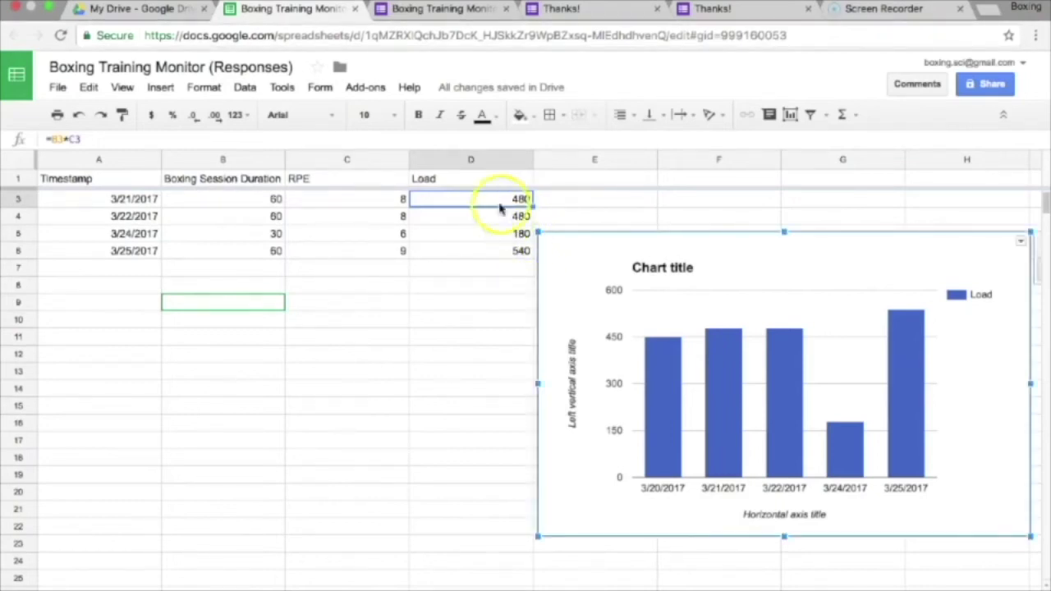
{"action": "left_click", "coordinate": [83, 141]}
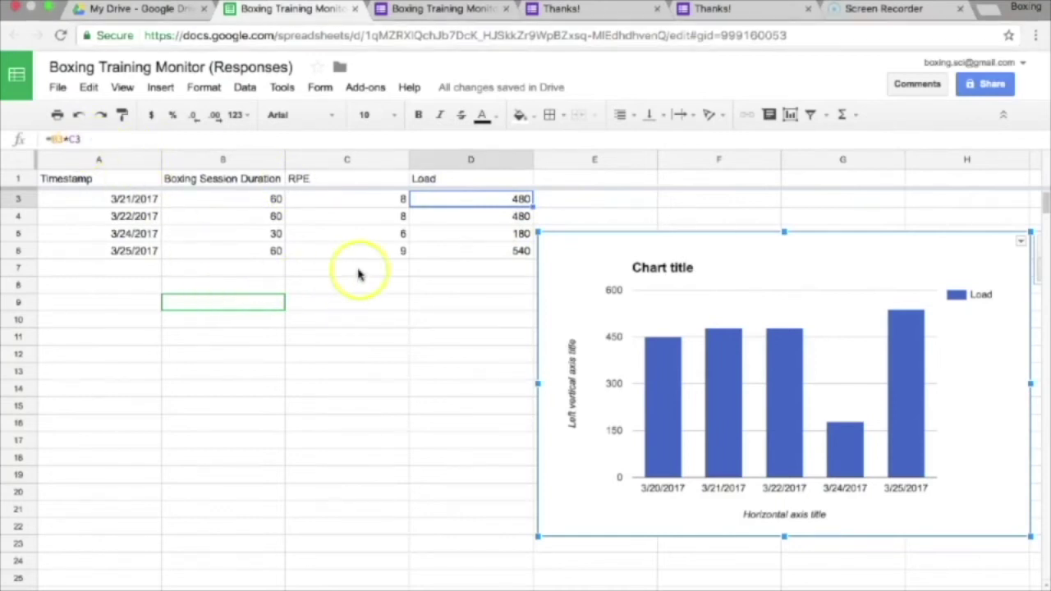
{"action": "key", "text": "Escape"}
{"action": "scroll", "coordinate": [358, 279], "scroll_direction": "up", "scroll_amount": 1}
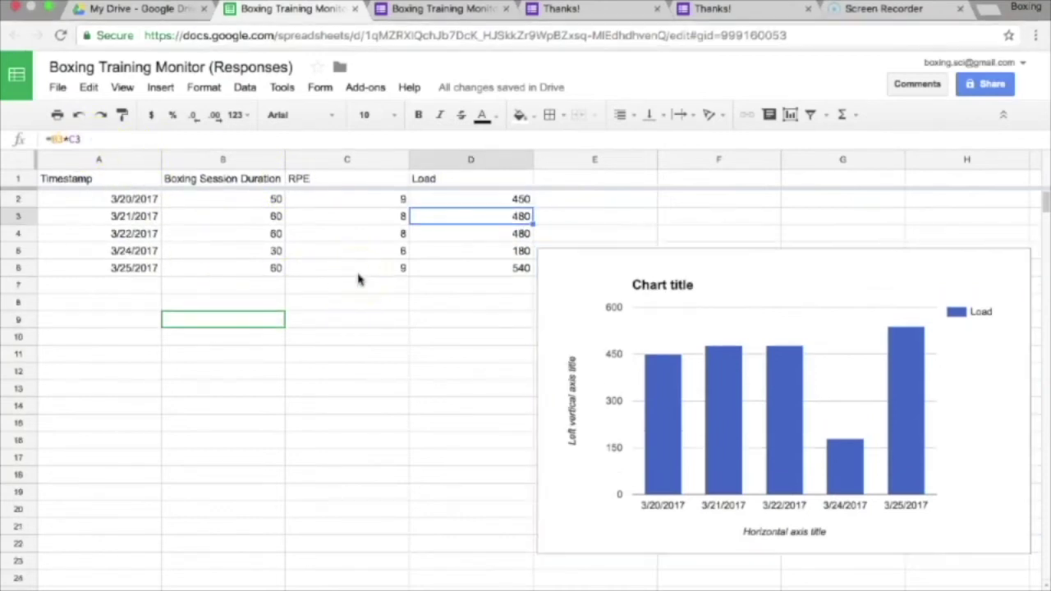
Clear the Load formula in D2 and re-enter it as duration multiplied by RPE, =B2*C2
{"action": "left_click", "coordinate": [488, 199]}
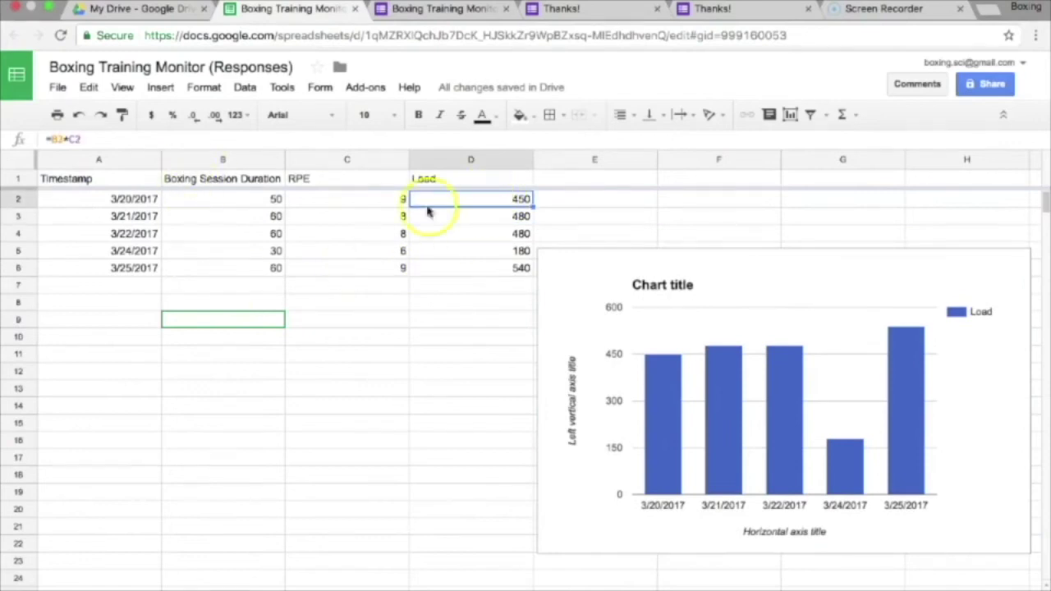
{"action": "left_click", "coordinate": [86, 139]}
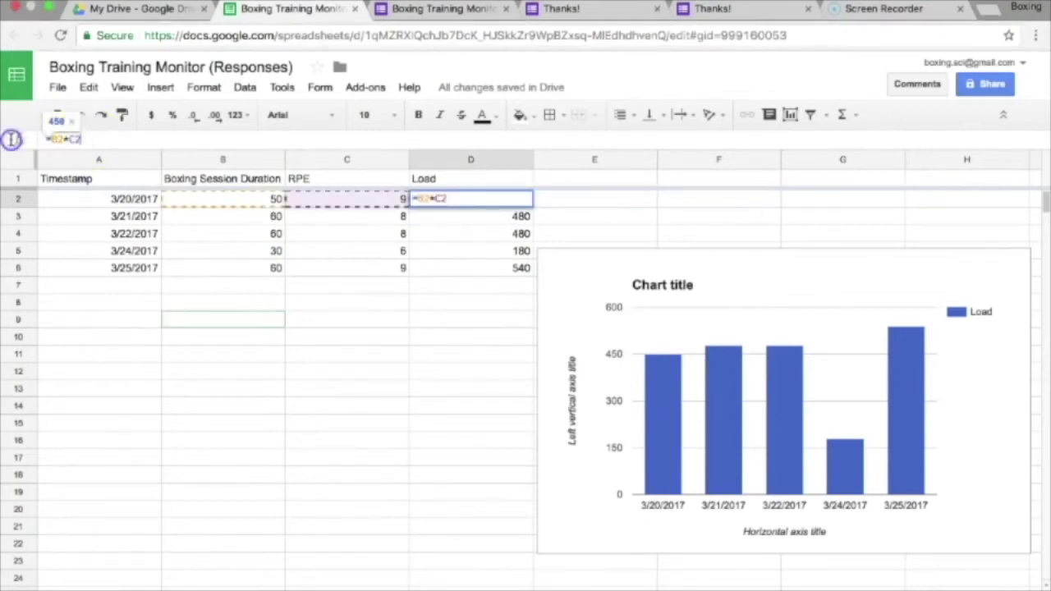
{"action": "key", "text": "BackSpace"}
{"action": "key", "text": "BackSpace"}
{"action": "key", "text": "BackSpace"}
{"action": "key", "text": "BackSpace"}
{"action": "key", "text": "BackSpace"}
{"action": "key", "text": "BackSpace"}
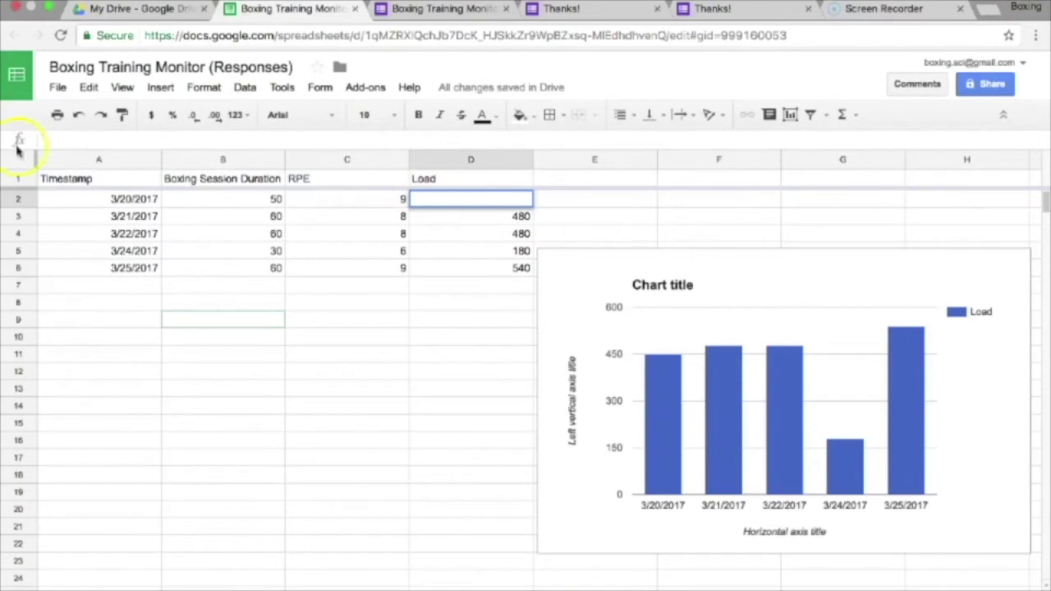
{"action": "type", "text": "="}
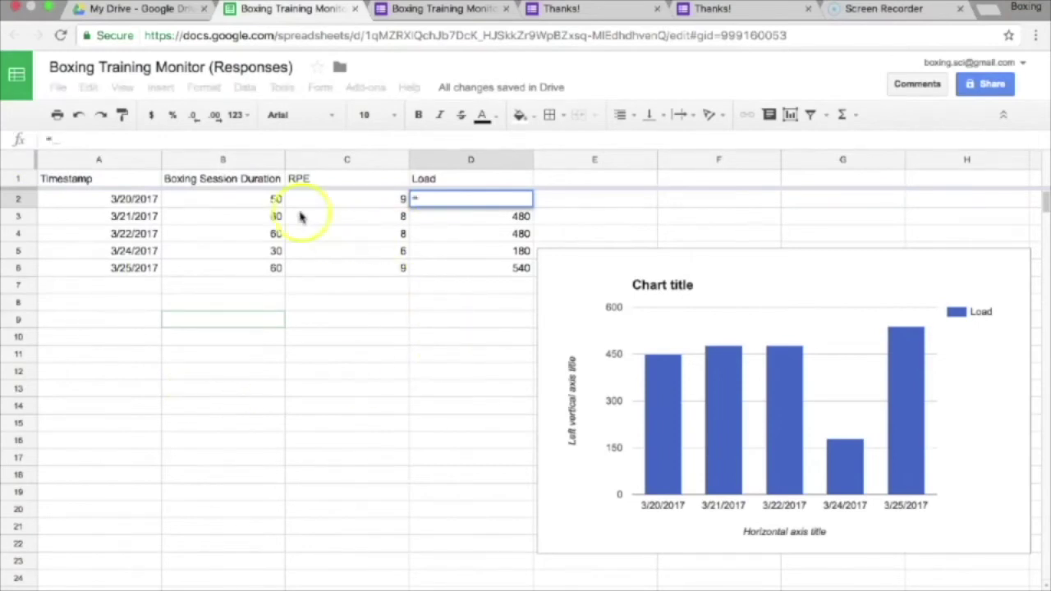
{"action": "left_click", "coordinate": [275, 200]}
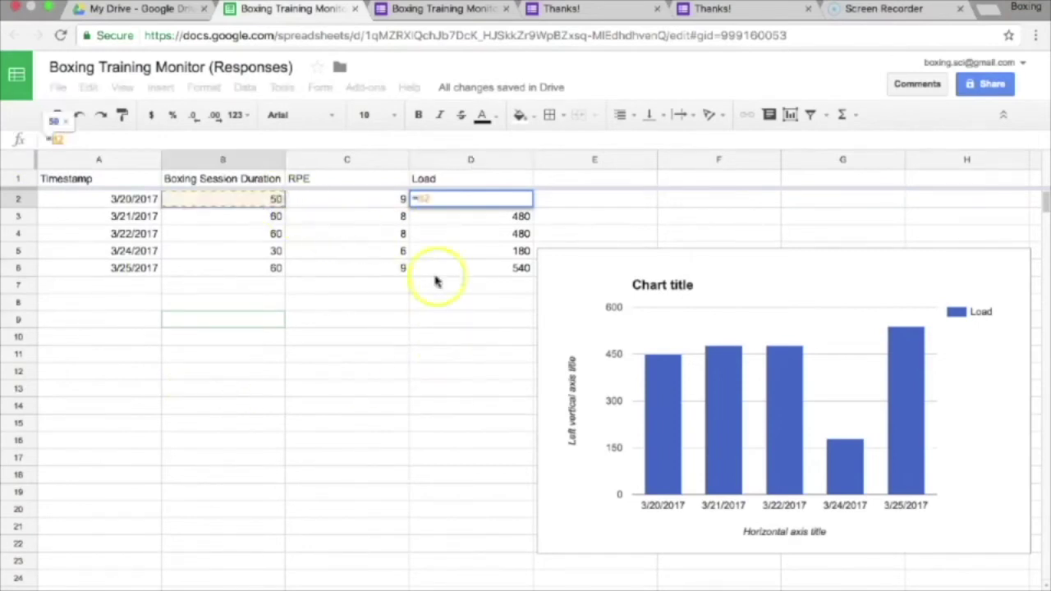
{"action": "type", "text": "*"}
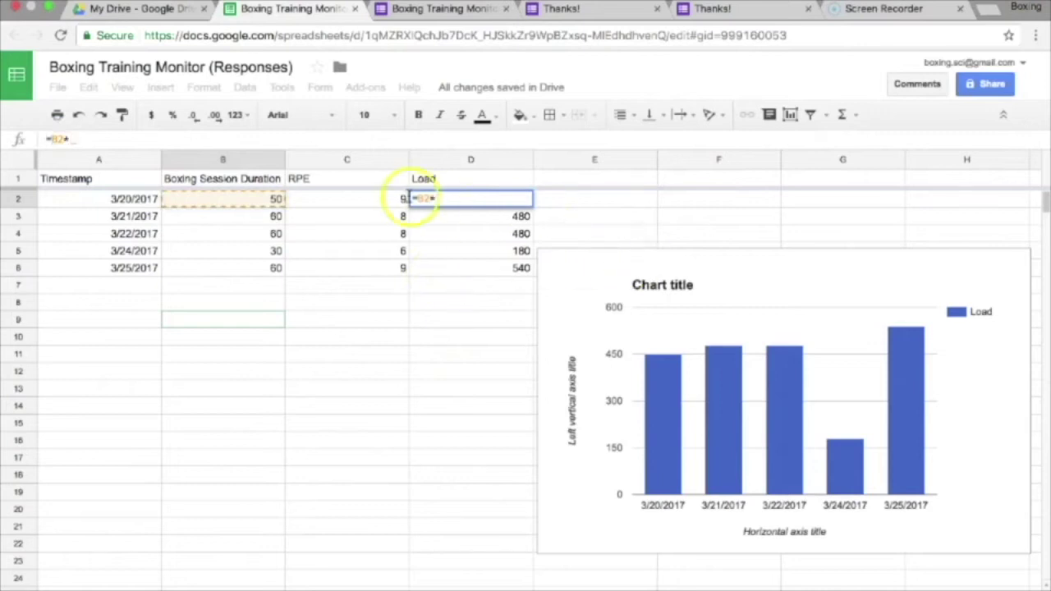
{"action": "left_click", "coordinate": [366, 205]}
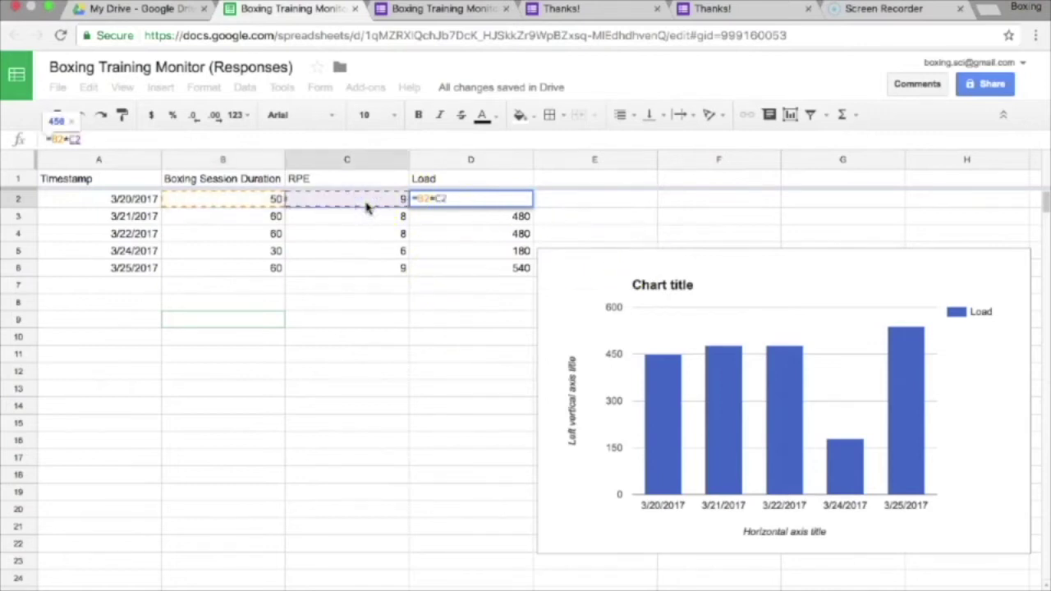
{"action": "key", "text": "Return"}
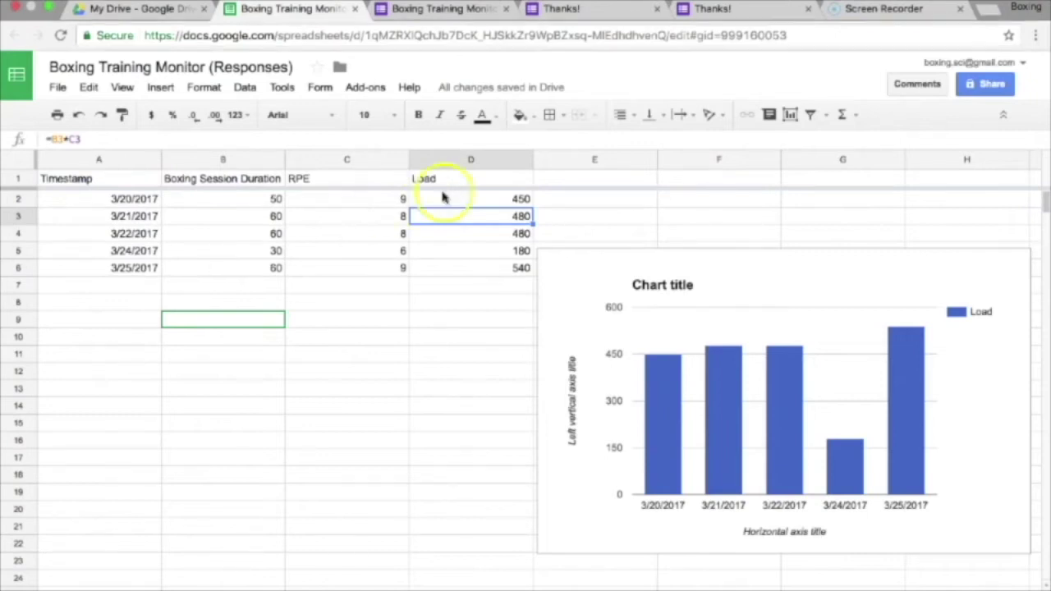
Fill the Load formula from D2 down to D6 and check the last load cell and the empty row below
{"action": "left_click", "coordinate": [526, 203]}
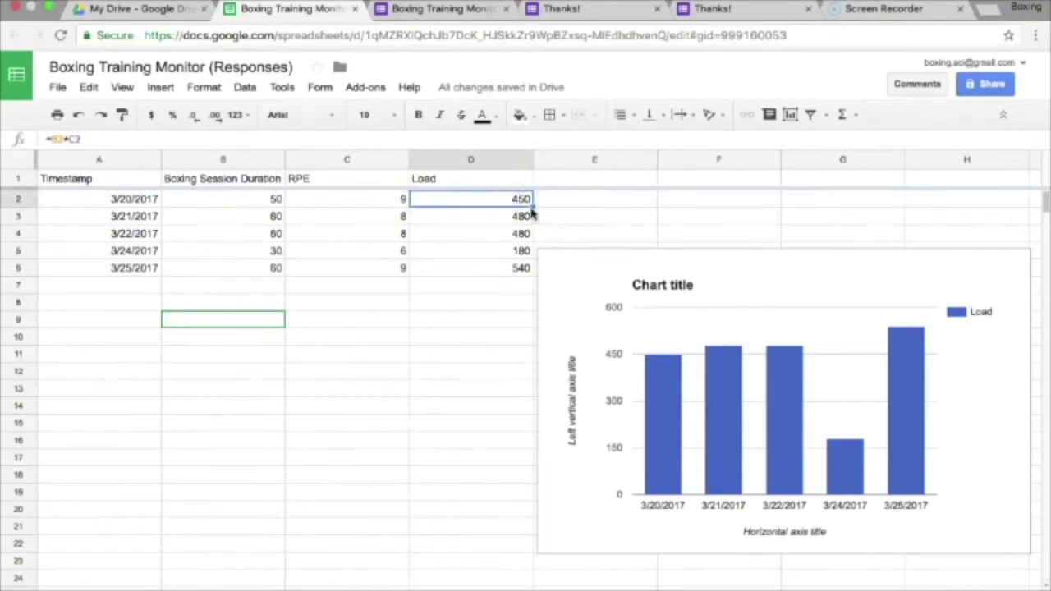
{"action": "left_click_drag", "start_coordinate": [532, 206], "coordinate": [530, 266]}
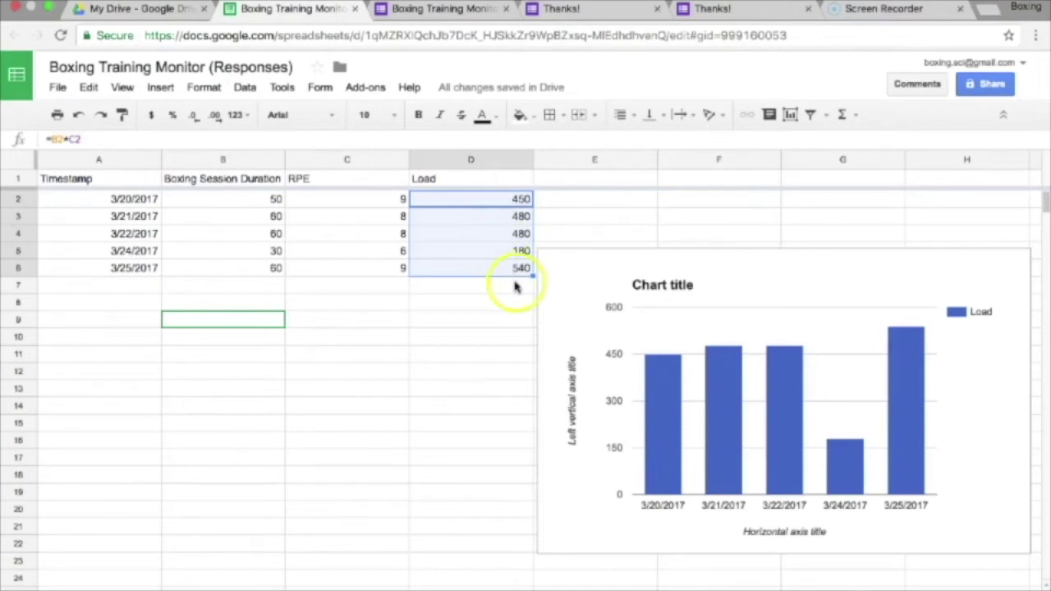
{"action": "left_click_drag", "start_coordinate": [109, 289], "coordinate": [356, 296]}
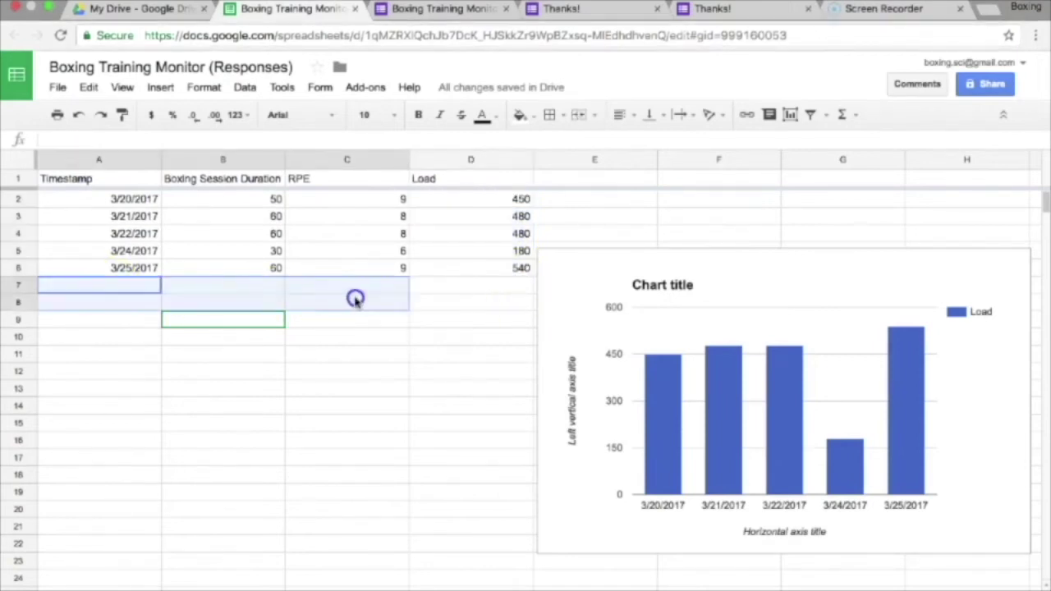
{"action": "left_click", "coordinate": [528, 270]}
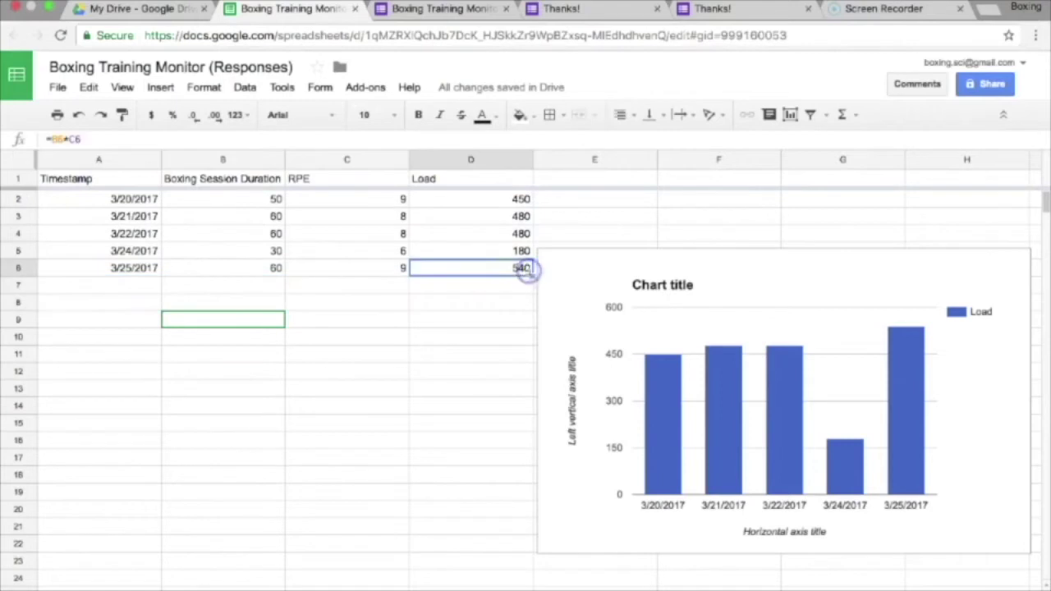
{"action": "left_click", "coordinate": [526, 289]}
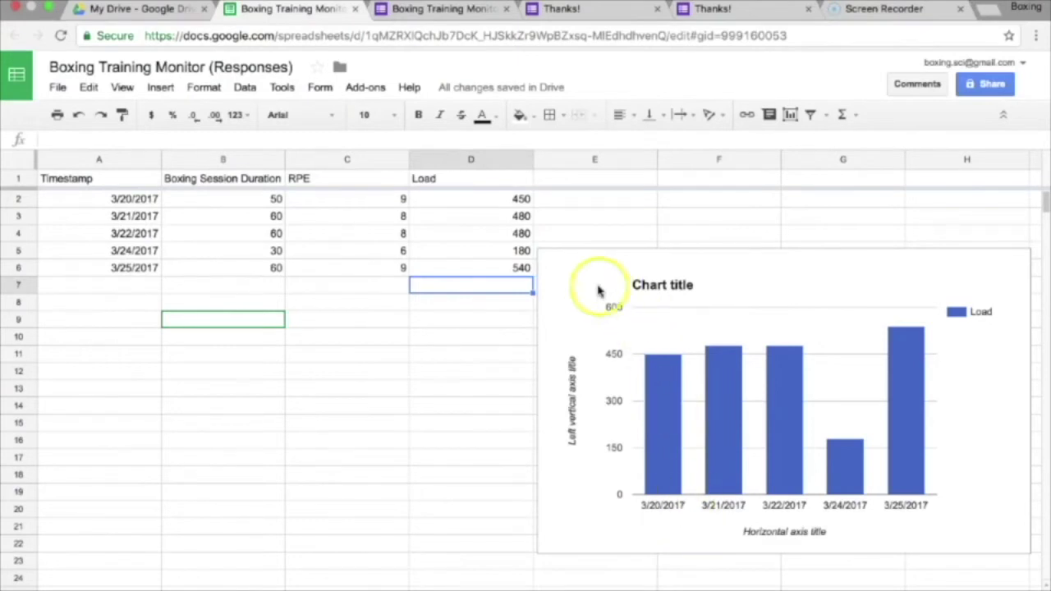
Delete the existing Load column chart from the responses sheet
{"action": "left_click", "coordinate": [570, 284]}
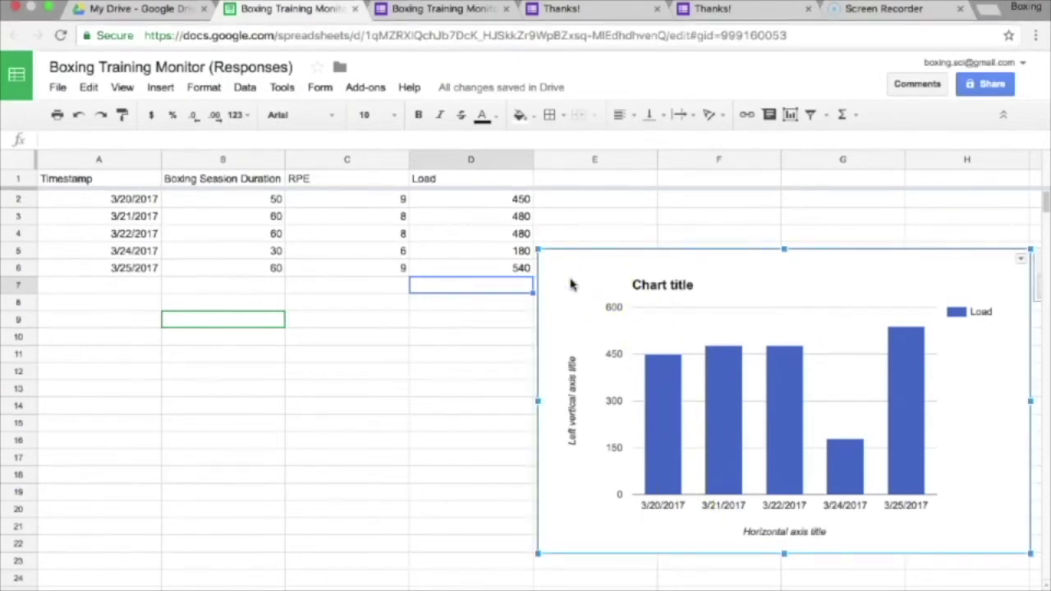
{"action": "key", "text": "Delete"}
{"action": "left_click", "coordinate": [600, 371]}
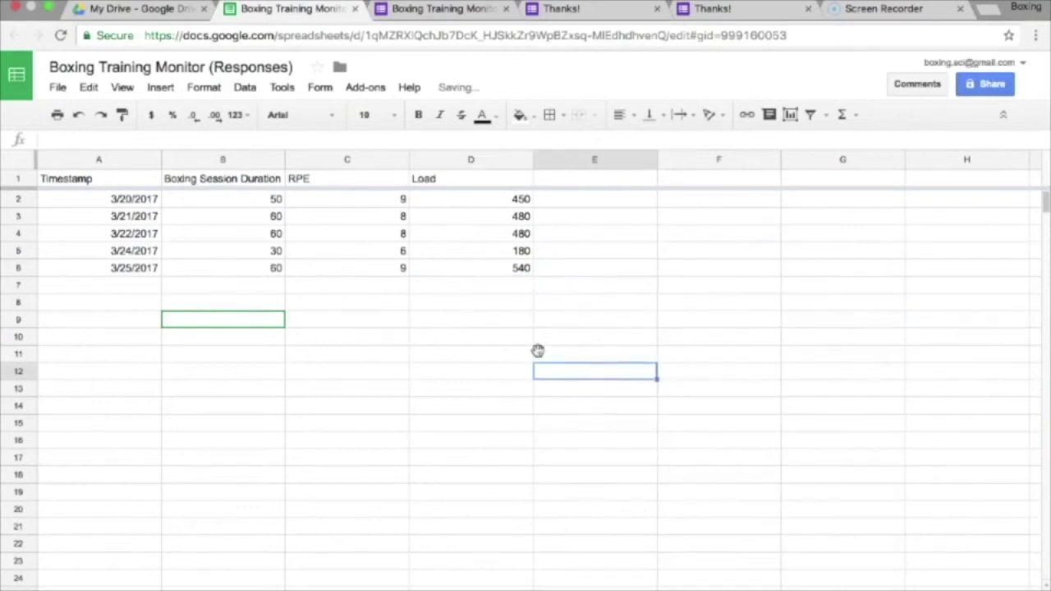
Start a new chart and set its data ranges to the whole Timestamp column A and the whole Load column D
{"action": "left_click", "coordinate": [160, 91]}
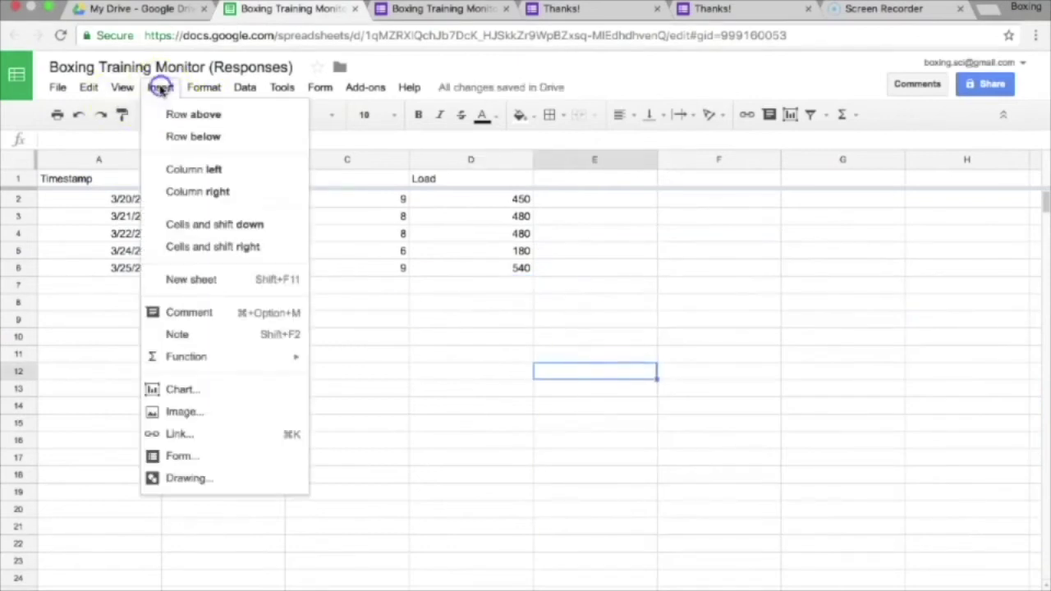
{"action": "left_click", "coordinate": [199, 394]}
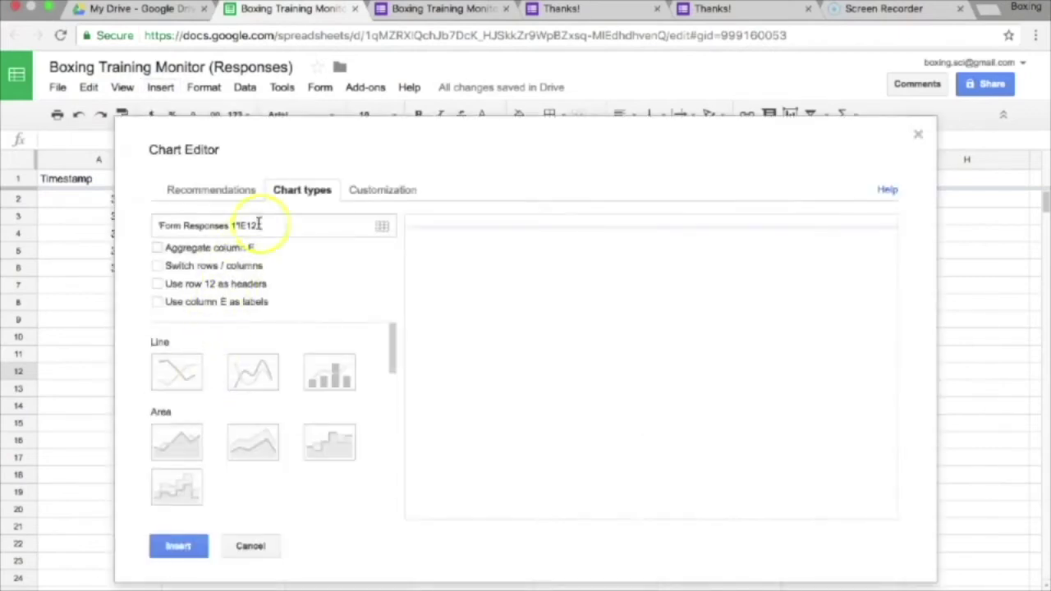
{"action": "left_click", "coordinate": [381, 228]}
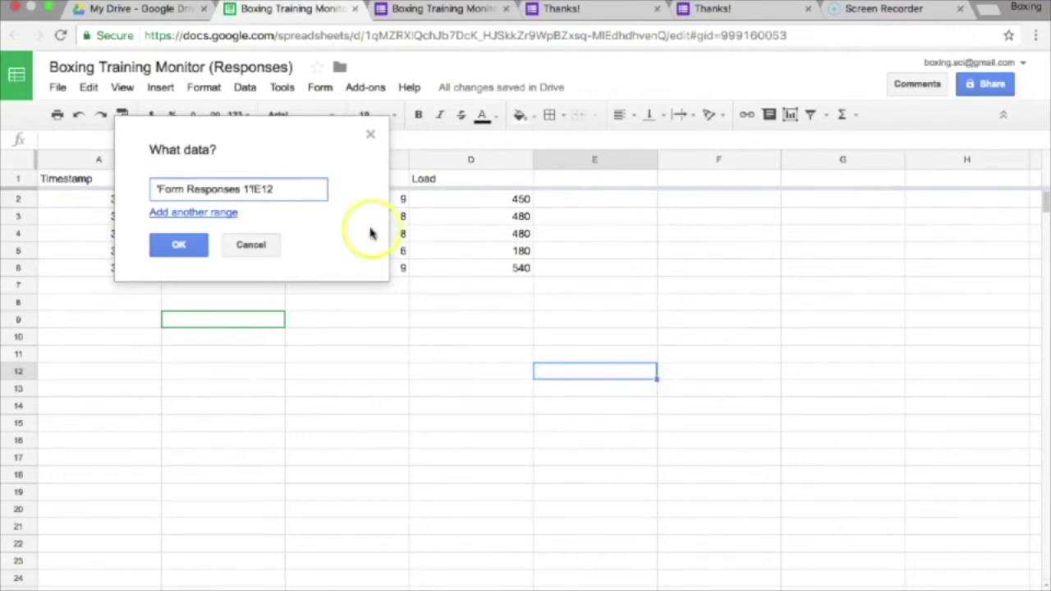
{"action": "left_click", "coordinate": [84, 161]}
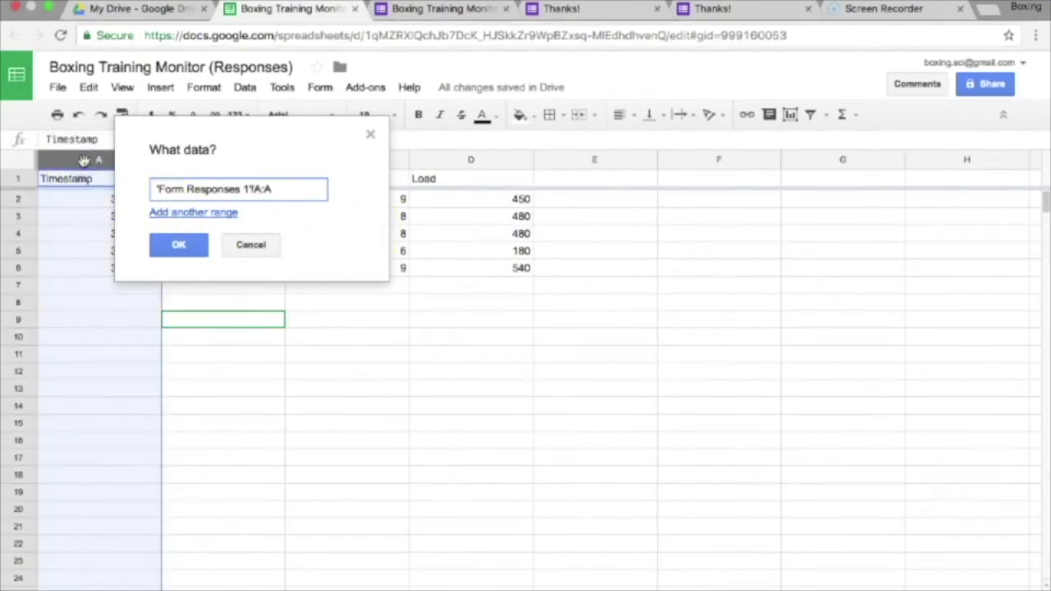
{"action": "left_click", "coordinate": [191, 215]}
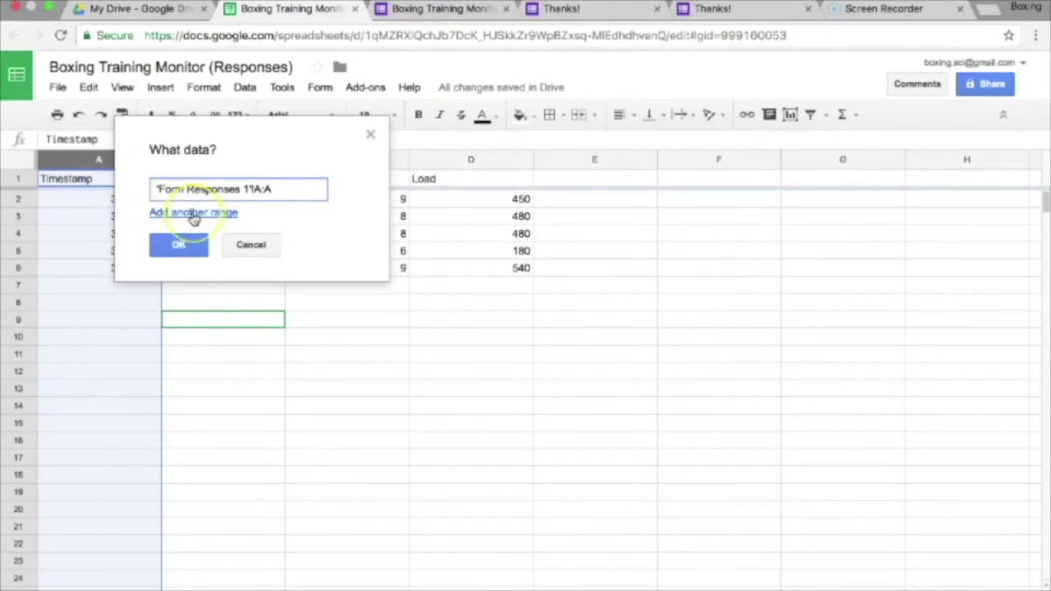
{"action": "left_click", "coordinate": [191, 215]}
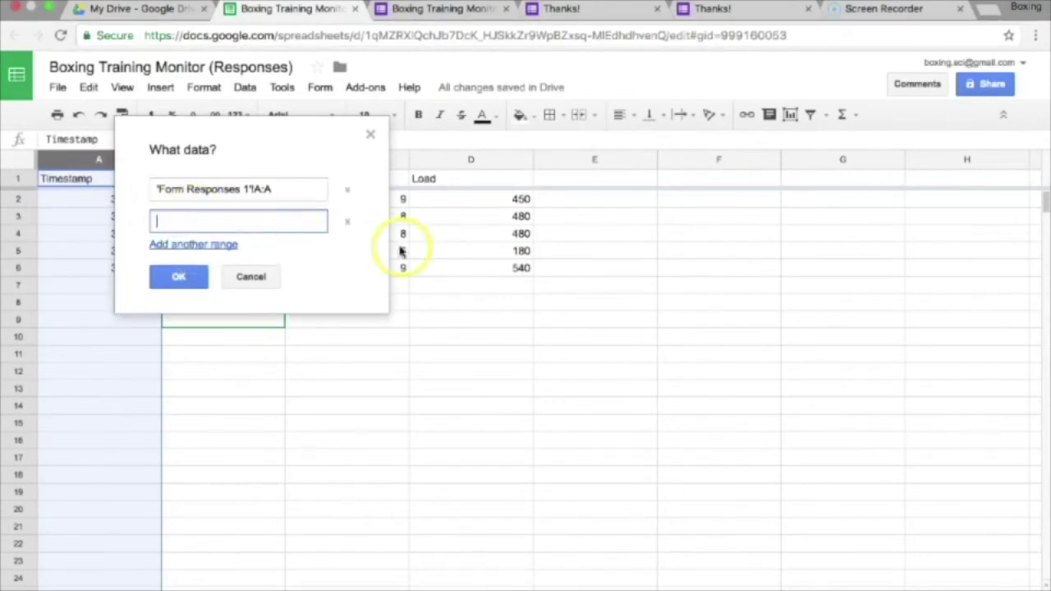
{"action": "left_click", "coordinate": [490, 165]}
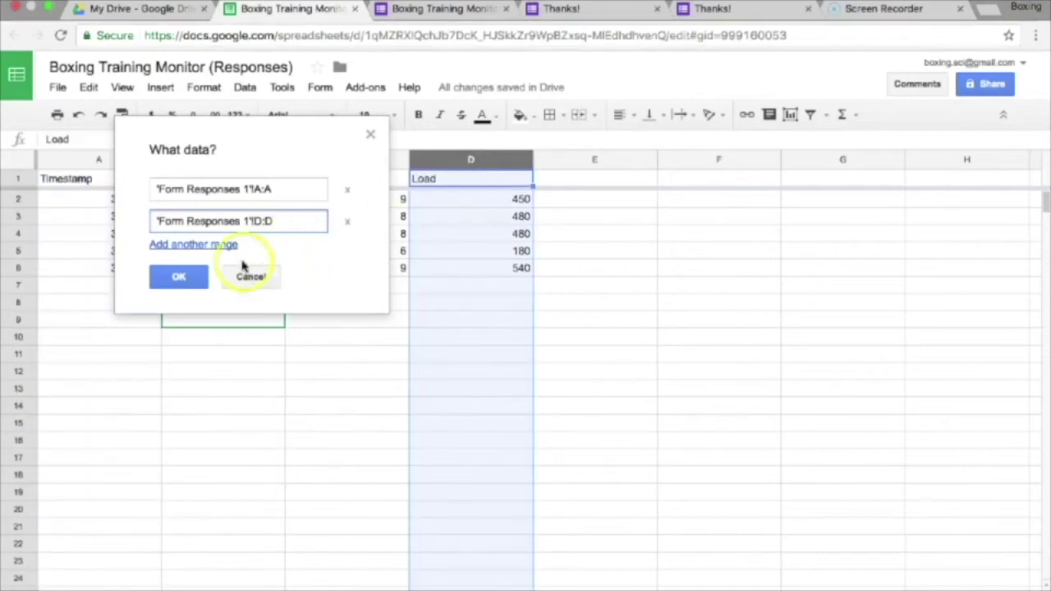
{"action": "left_click", "coordinate": [182, 276]}
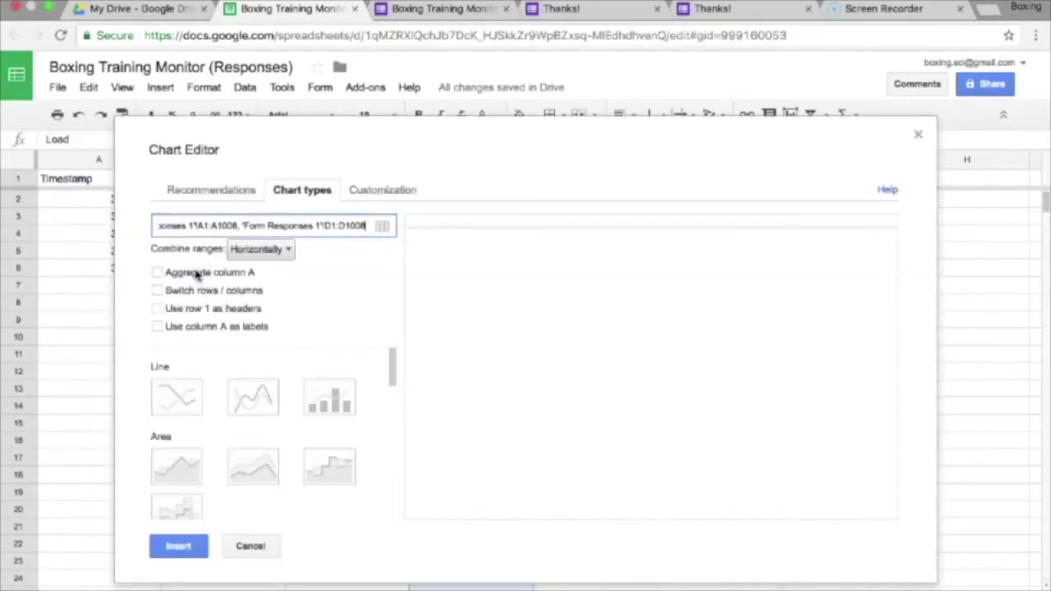
Insert the chart as a combo chart and move it beside the data, with its upper edge at row 2
{"action": "left_click", "coordinate": [327, 403]}
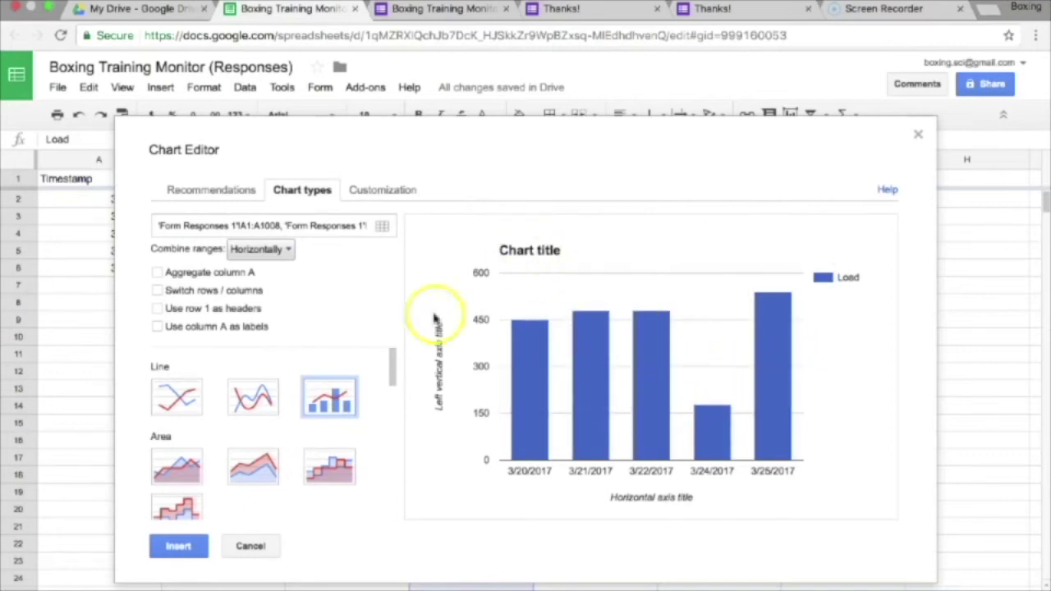
{"action": "left_click", "coordinate": [182, 547]}
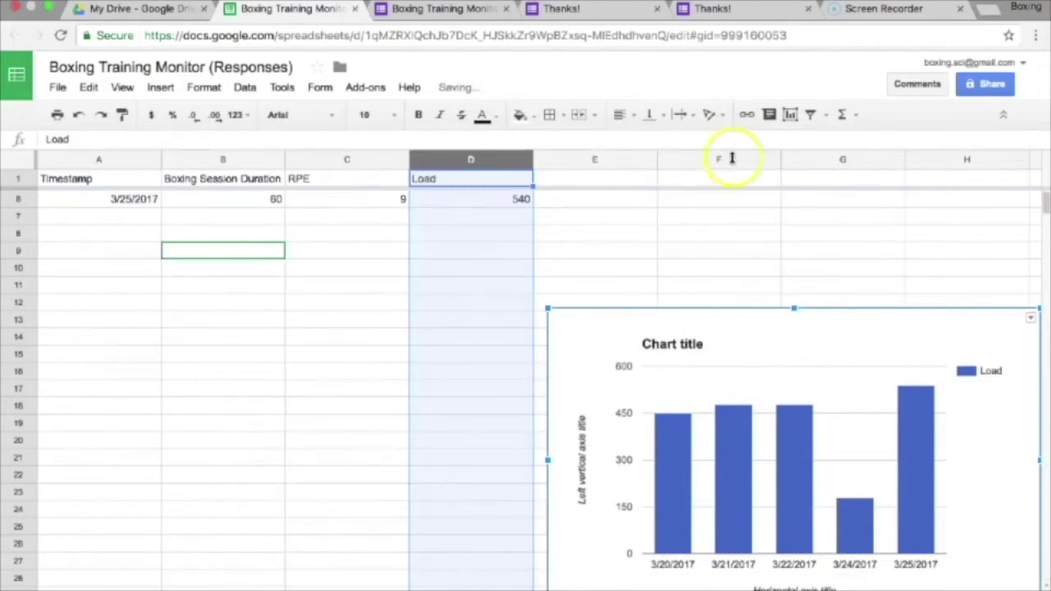
{"action": "scroll", "coordinate": [623, 334], "scroll_direction": "up", "scroll_amount": 2}
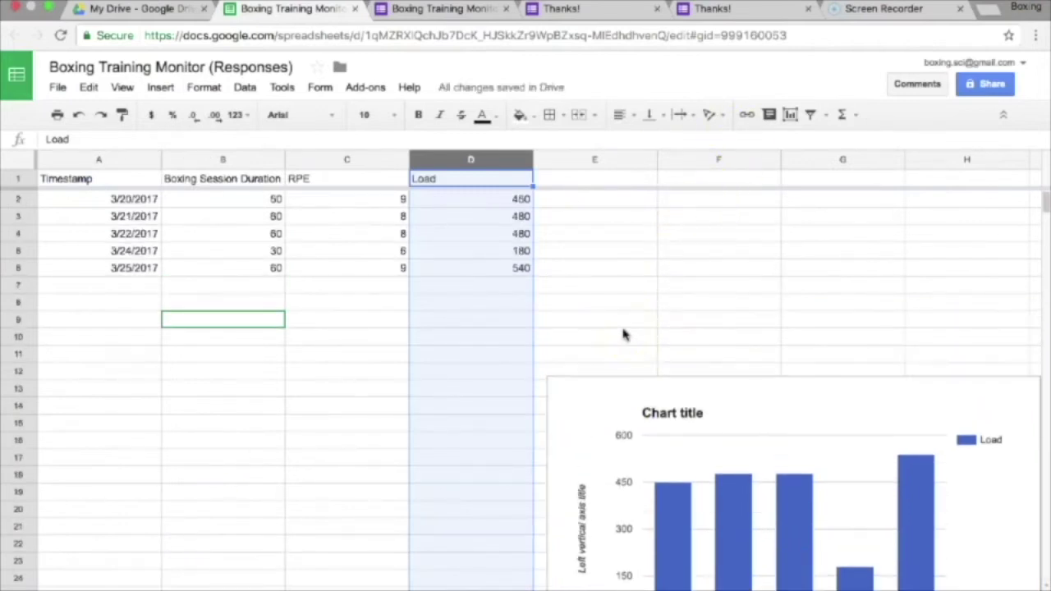
{"action": "left_click", "coordinate": [630, 384]}
{"action": "left_click_drag", "start_coordinate": [632, 384], "coordinate": [630, 202]}
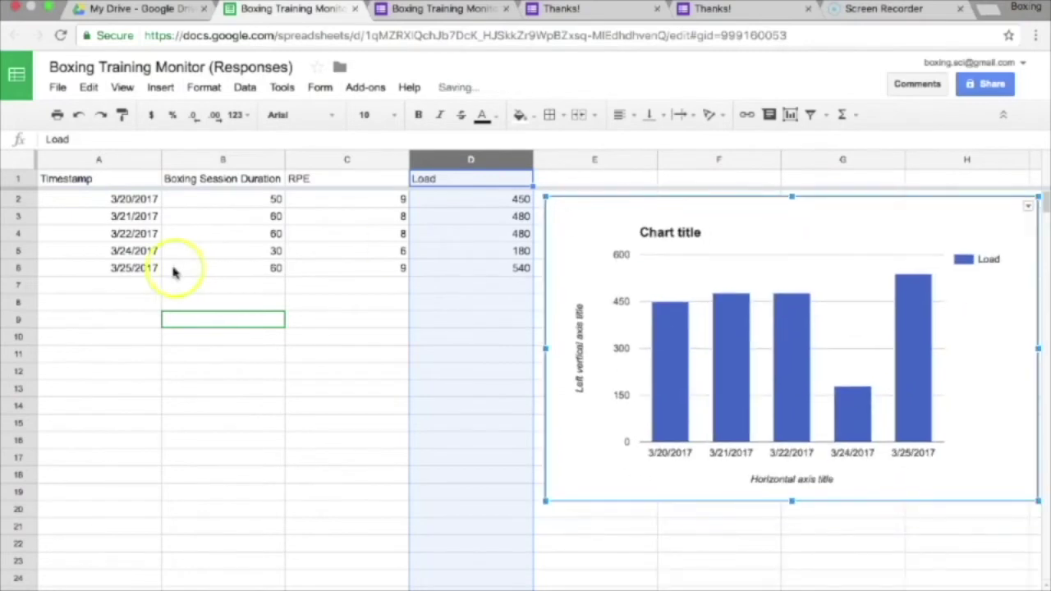
{"action": "left_click", "coordinate": [15, 285]}
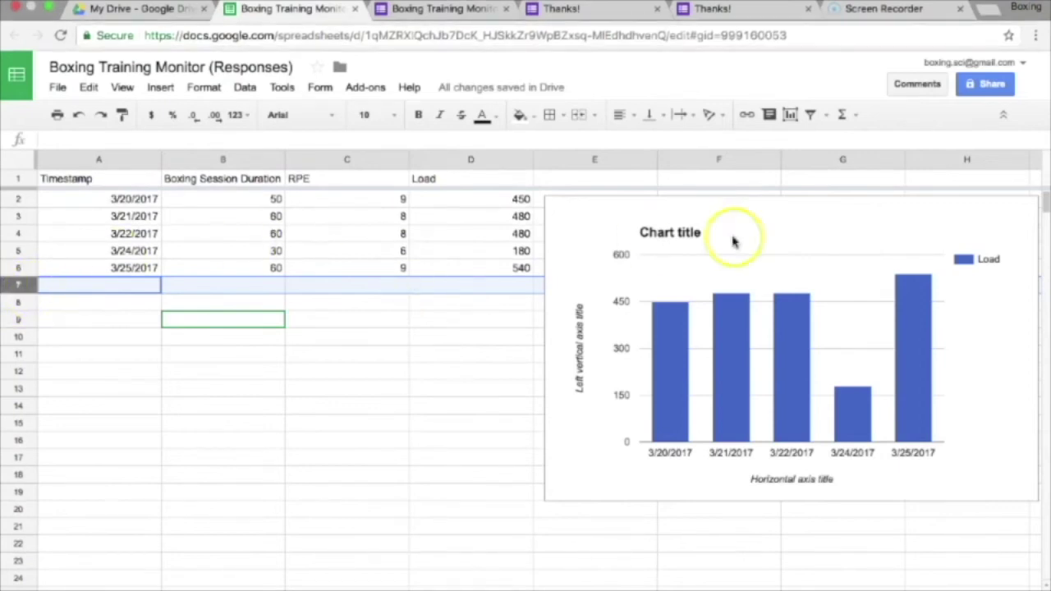
Try to set the chart title to Week 1
{"action": "left_click", "coordinate": [670, 234]}
{"action": "left_click", "coordinate": [648, 230]}
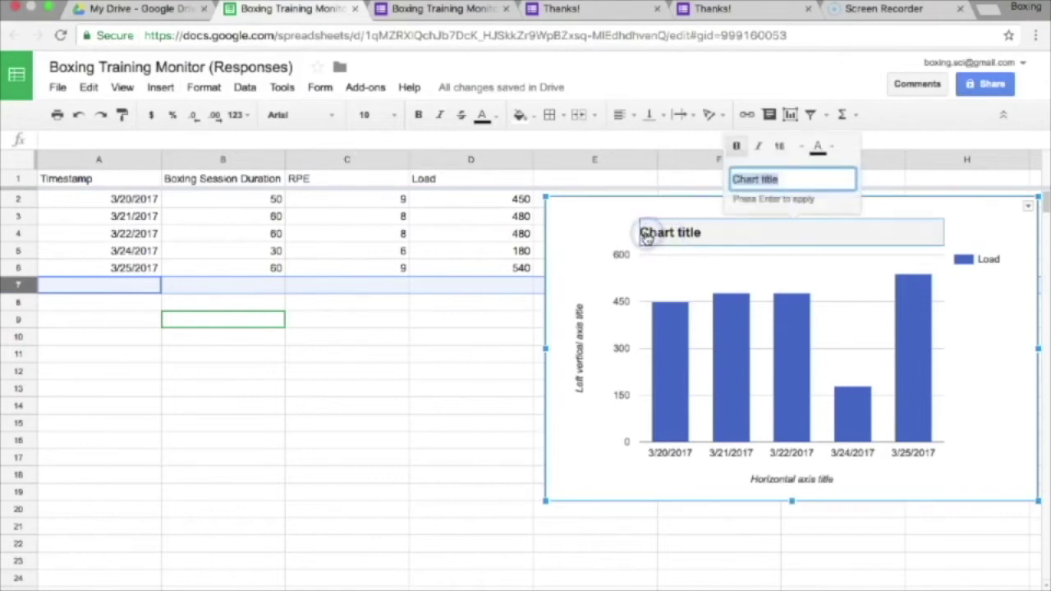
{"action": "type", "text": "Week 1"}
{"action": "left_click", "coordinate": [696, 227]}
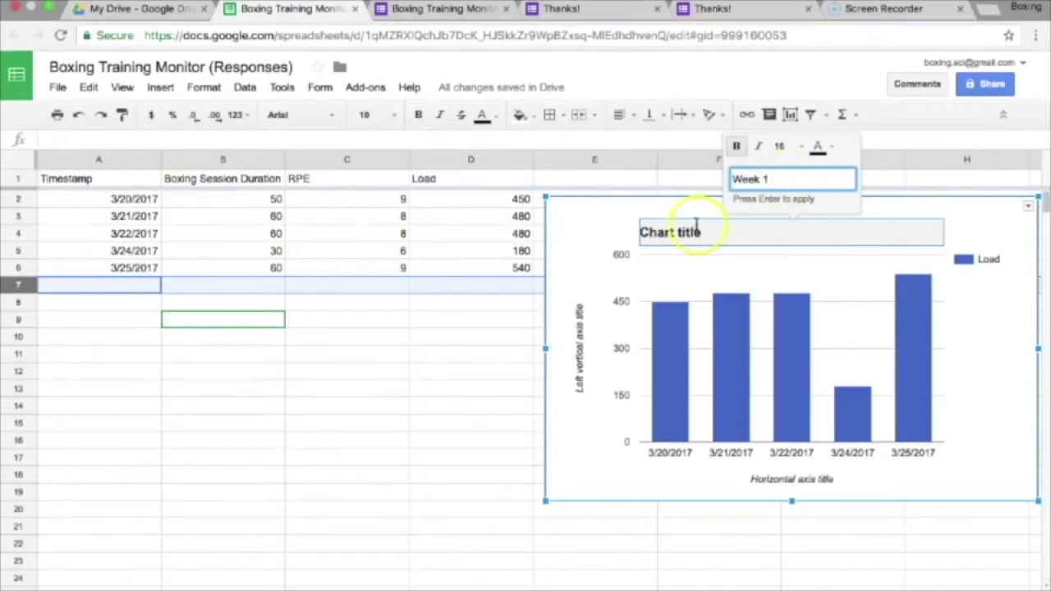
{"action": "left_click", "coordinate": [649, 305]}
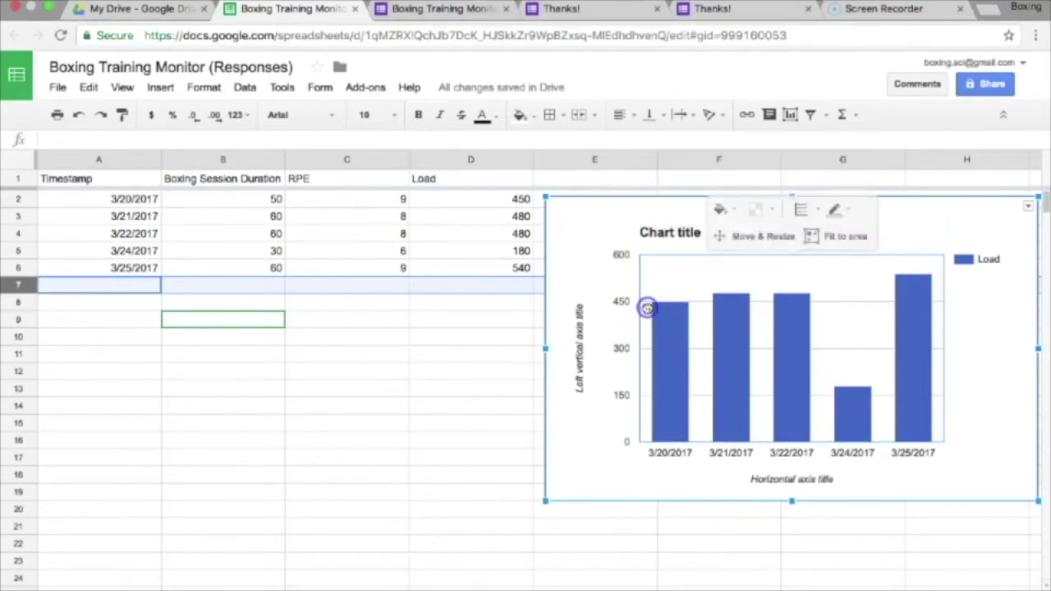
Set the chart title to Training Load
{"action": "left_click", "coordinate": [682, 229]}
{"action": "type", "text": "Training Load"}
{"action": "left_click", "coordinate": [749, 189]}
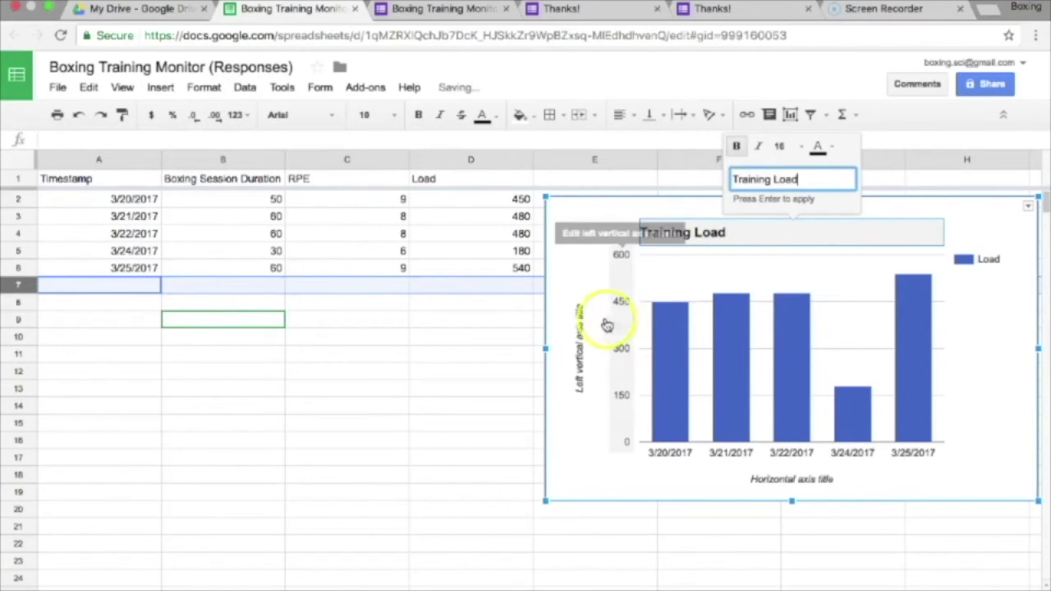
Title the chart's vertical axis Training Load and its horizontal axis Dates
{"action": "left_click", "coordinate": [580, 348]}
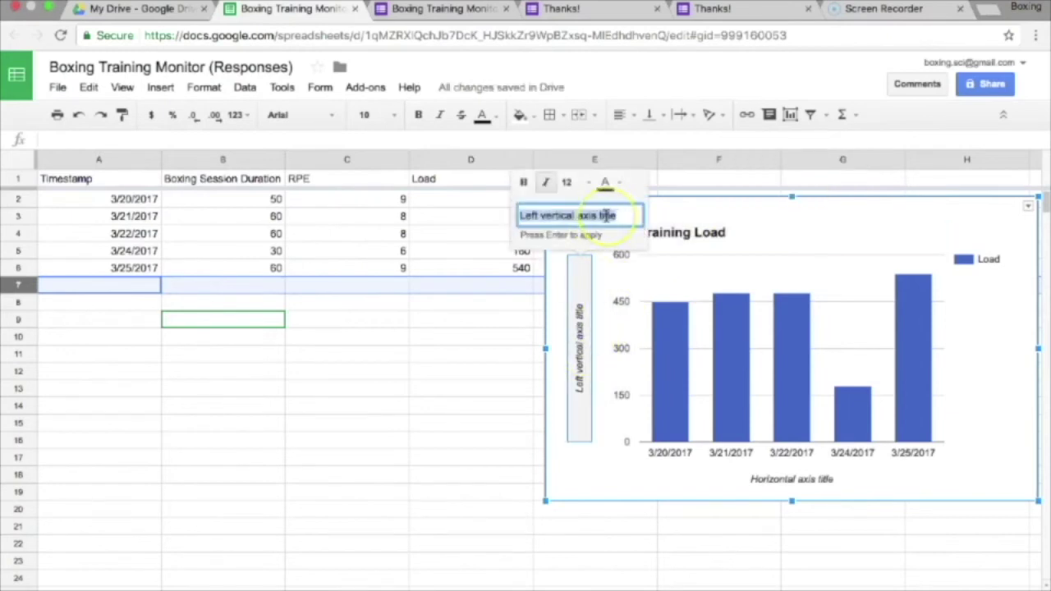
{"action": "type", "text": "Train"}
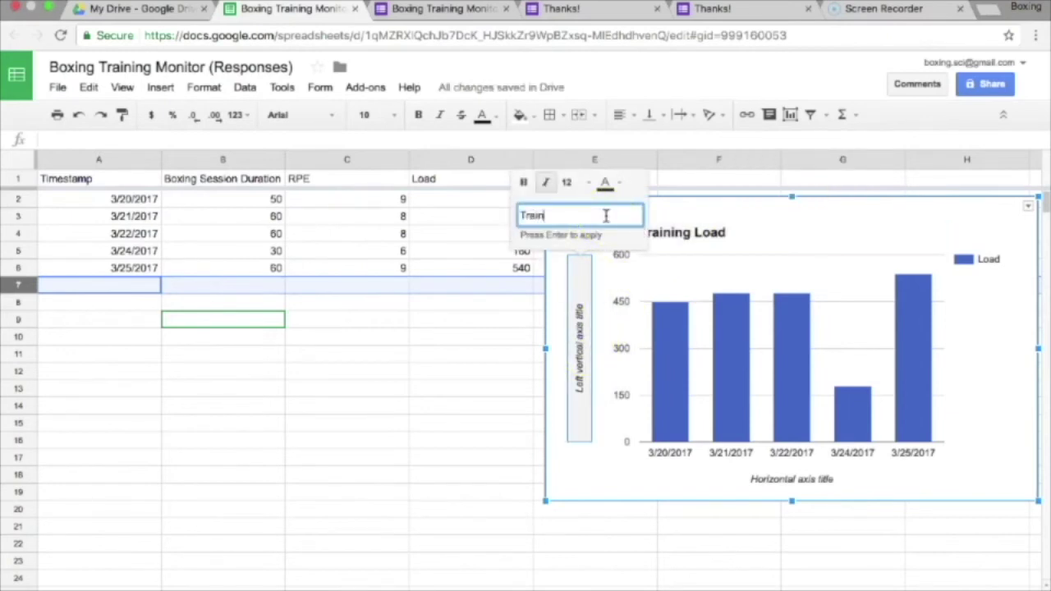
{"action": "type", "text": "ing Load"}
{"action": "left_click", "coordinate": [786, 480]}
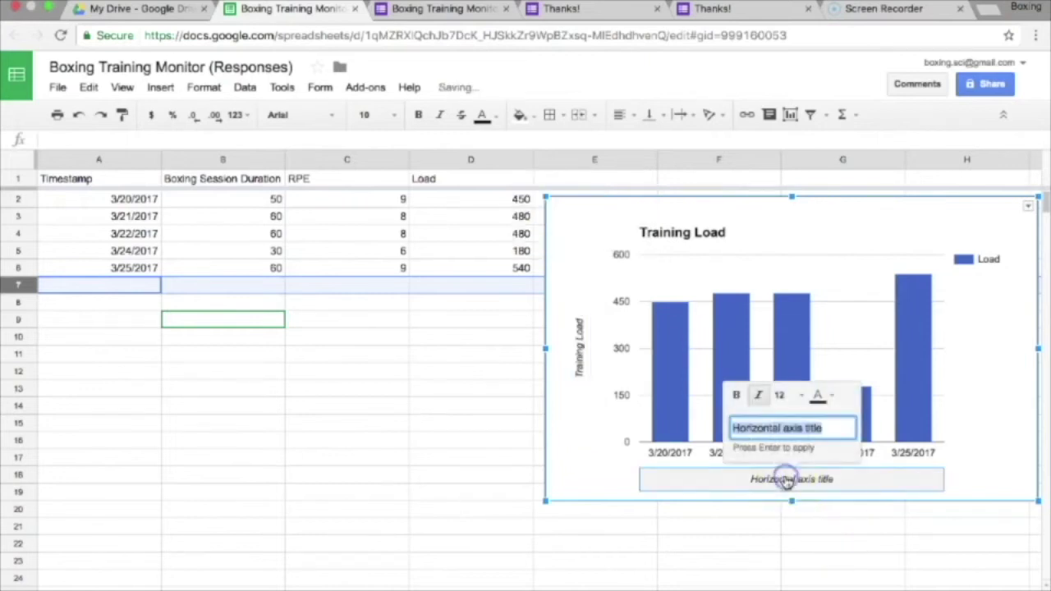
{"action": "type", "text": "Dates"}
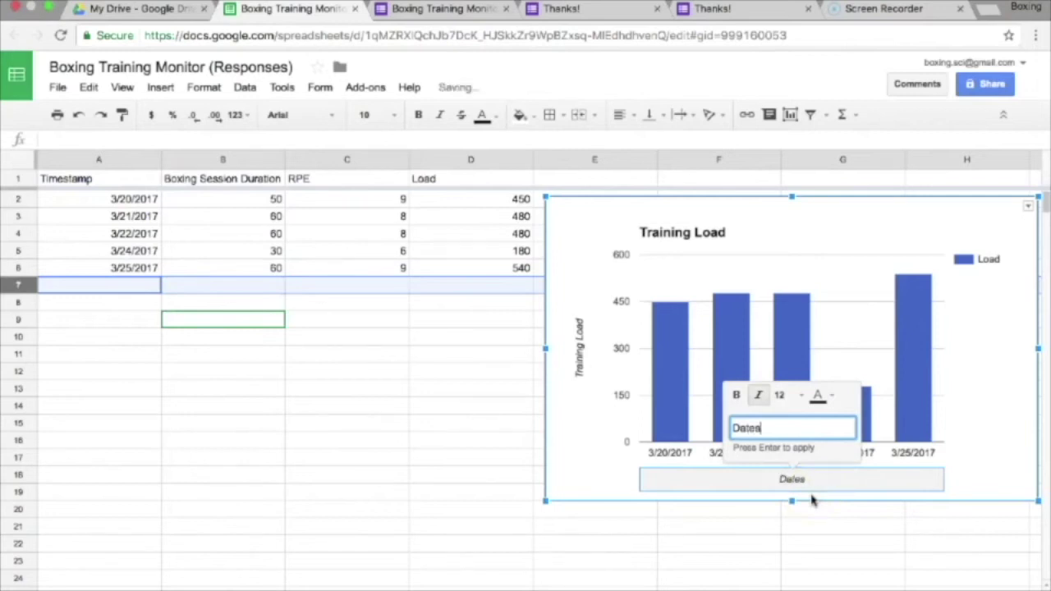
{"action": "left_click", "coordinate": [666, 562]}
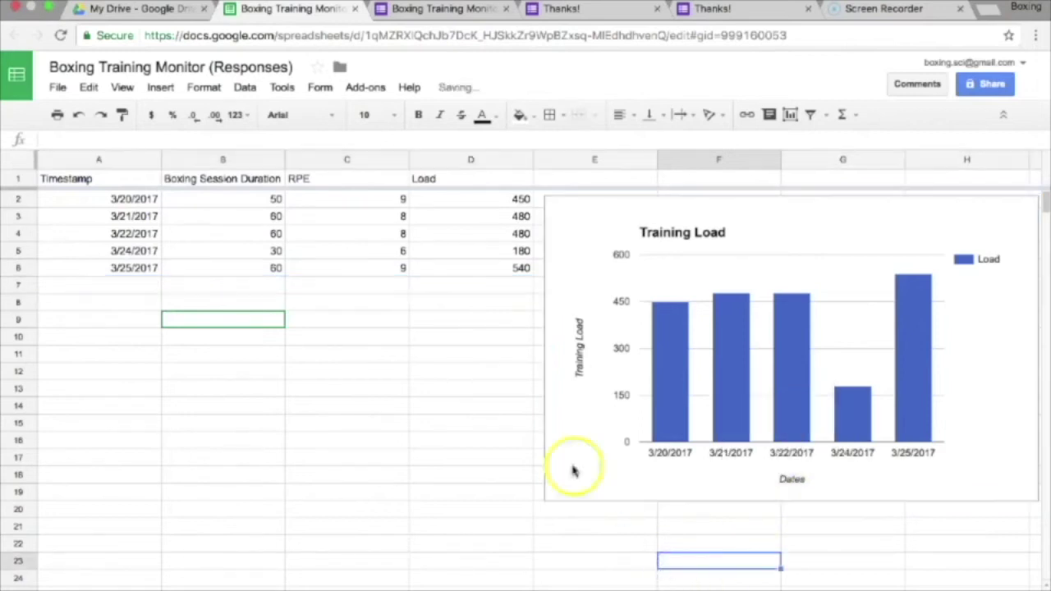
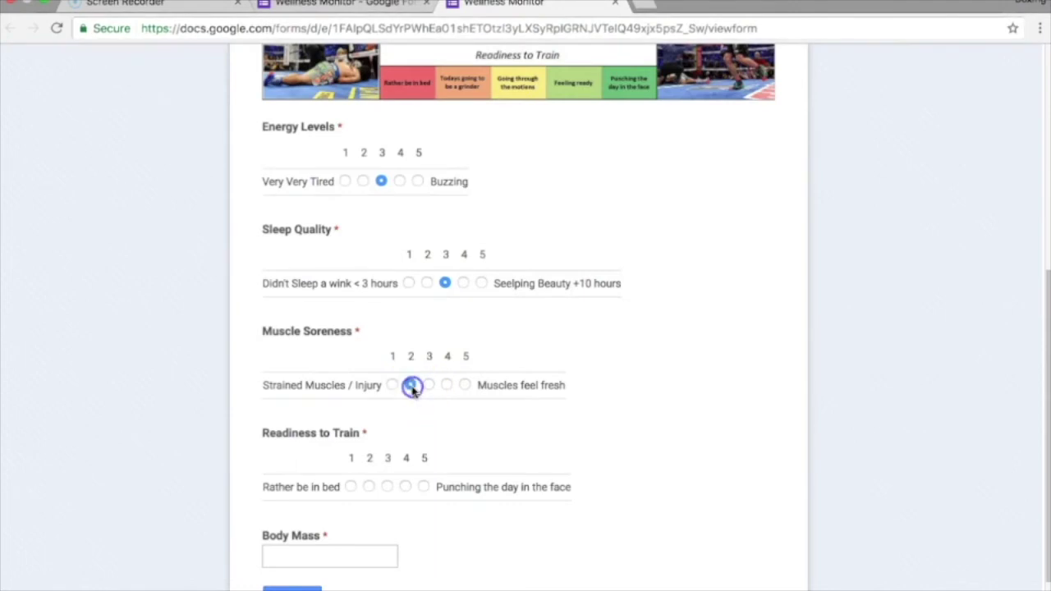
Complete the Wellness Monitor form with Readiness to Train 2 and Body Mass 88, and submit the response
{"action": "left_click", "coordinate": [368, 487]}
{"action": "left_click", "coordinate": [344, 558]}
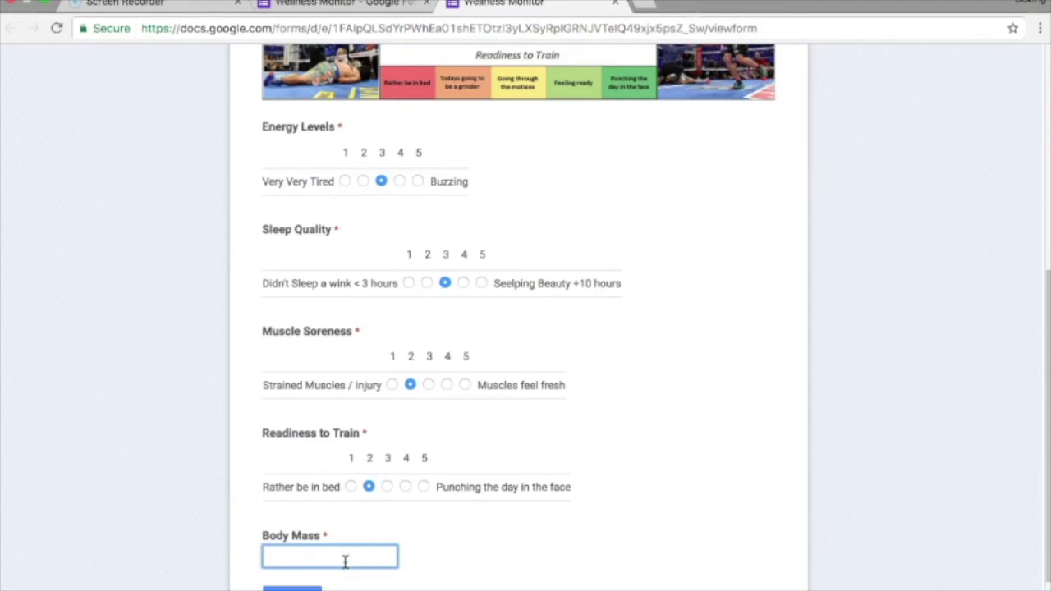
{"action": "type", "text": "88"}
{"action": "left_click", "coordinate": [364, 432]}
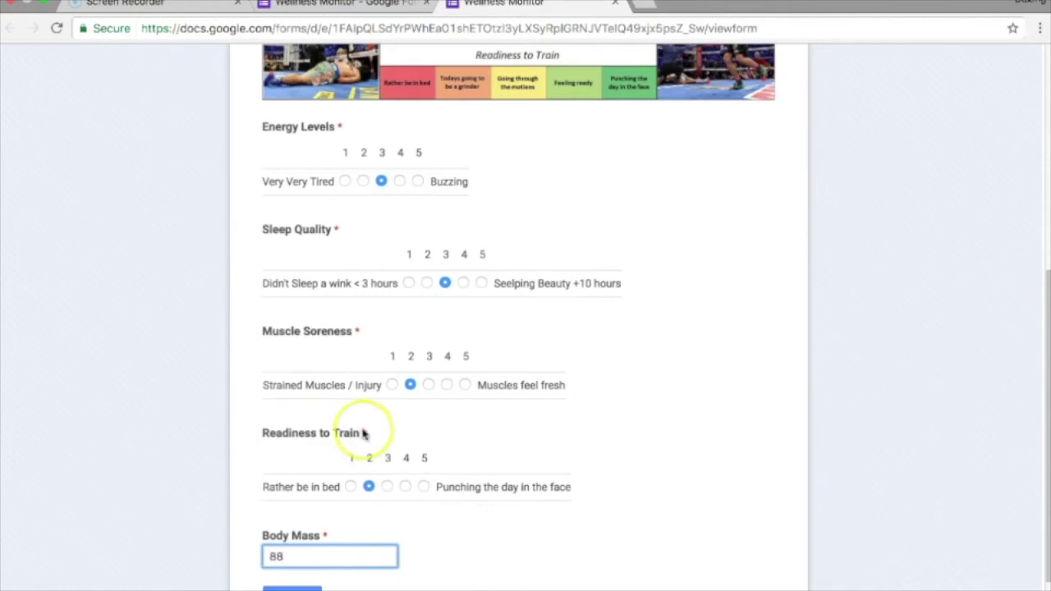
{"action": "scroll", "coordinate": [463, 283], "scroll_direction": "up", "scroll_amount": 5}
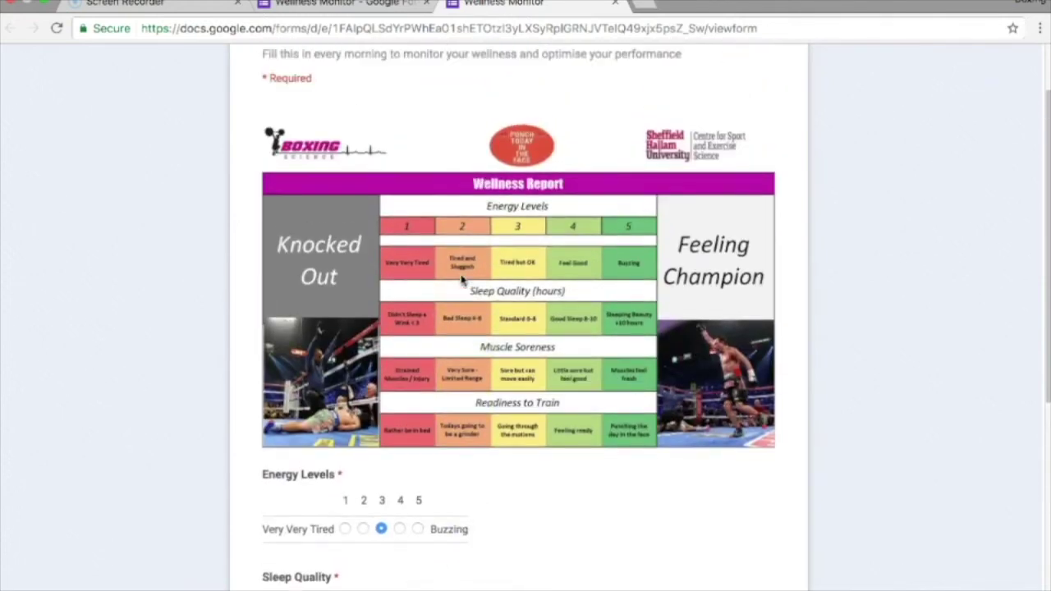
{"action": "scroll", "coordinate": [463, 283], "scroll_direction": "down", "scroll_amount": 7}
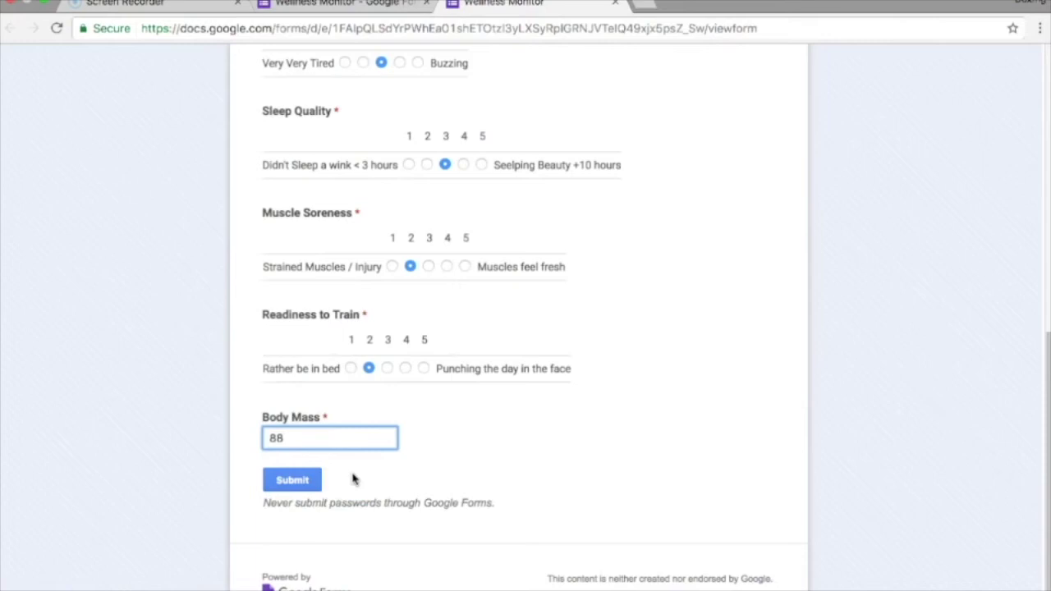
{"action": "left_click", "coordinate": [308, 479]}
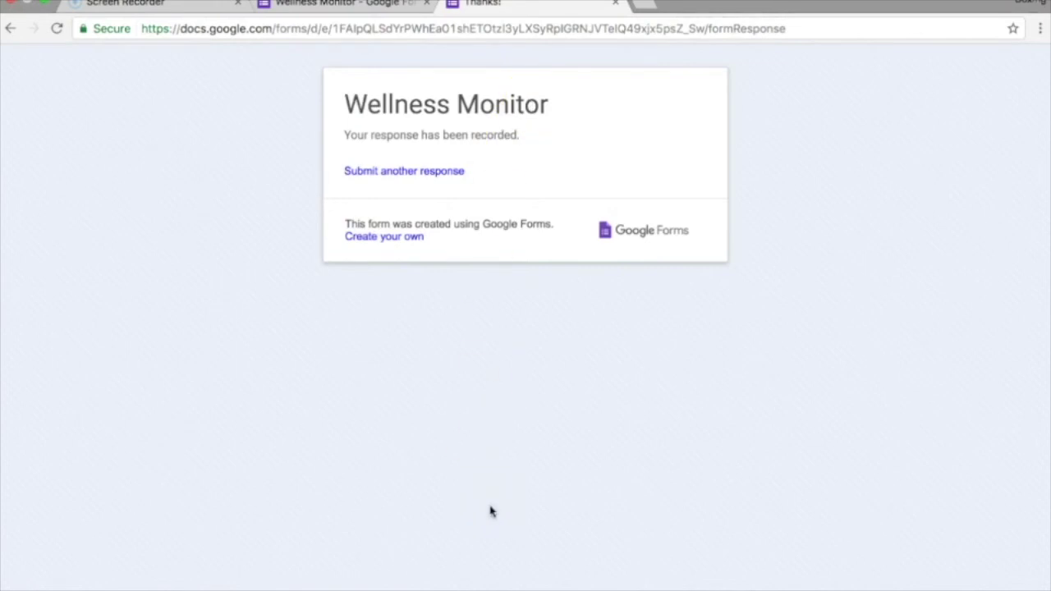
Open the responses sheet from the Wellness Monitor form editor and insert a blank row above the submitted response in row 2
{"action": "left_click", "coordinate": [361, 4]}
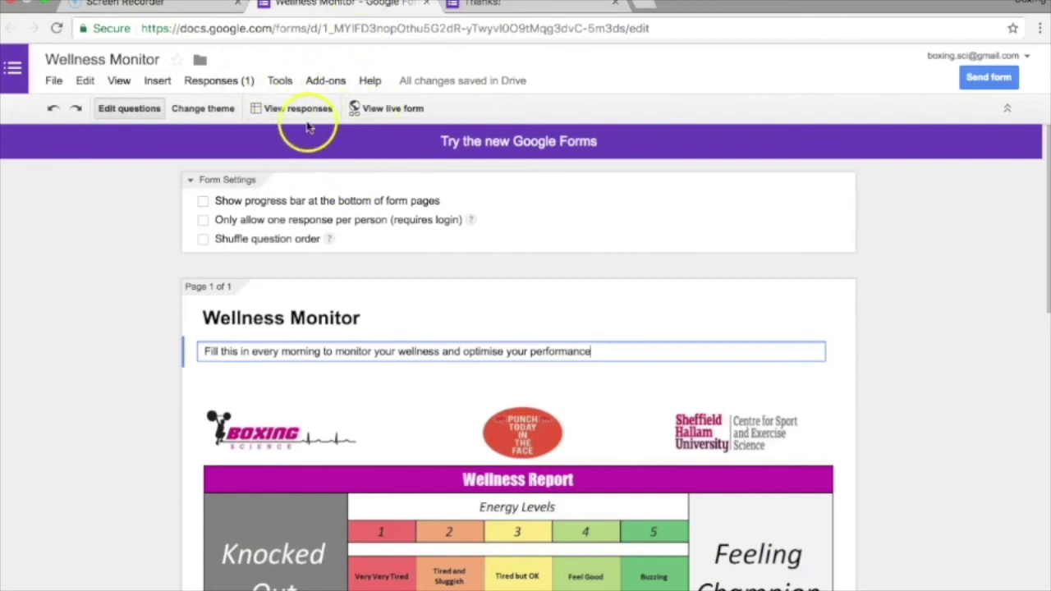
{"action": "left_click", "coordinate": [277, 112]}
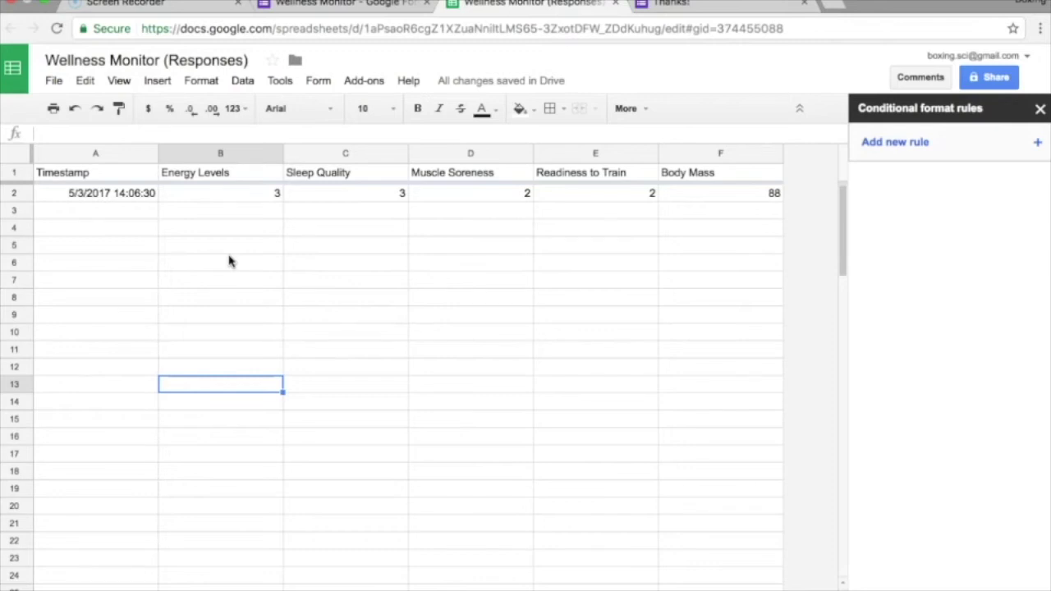
{"action": "left_click", "coordinate": [28, 193]}
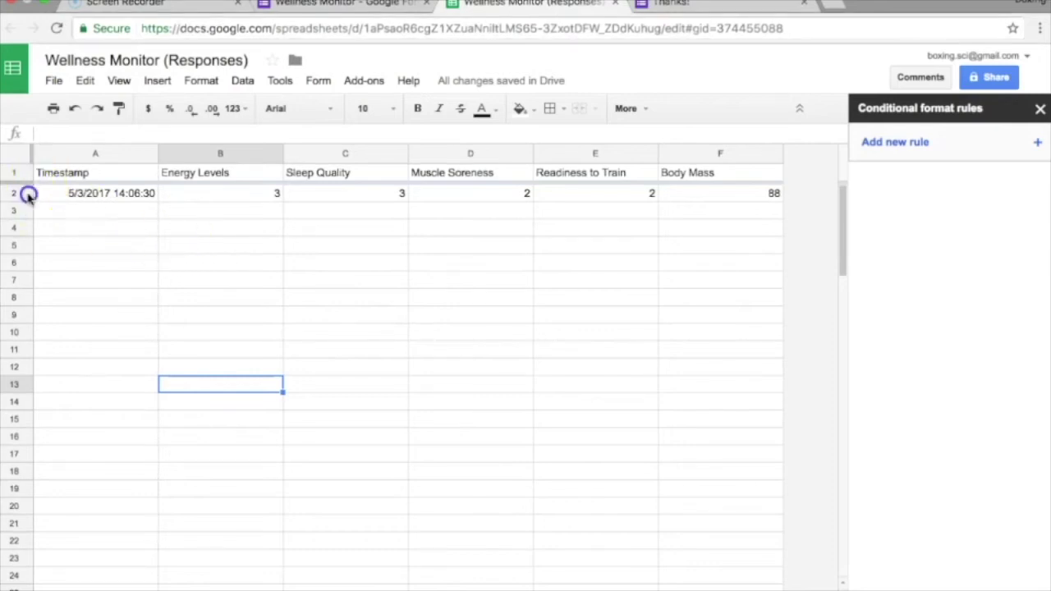
{"action": "right_click", "coordinate": [28, 193]}
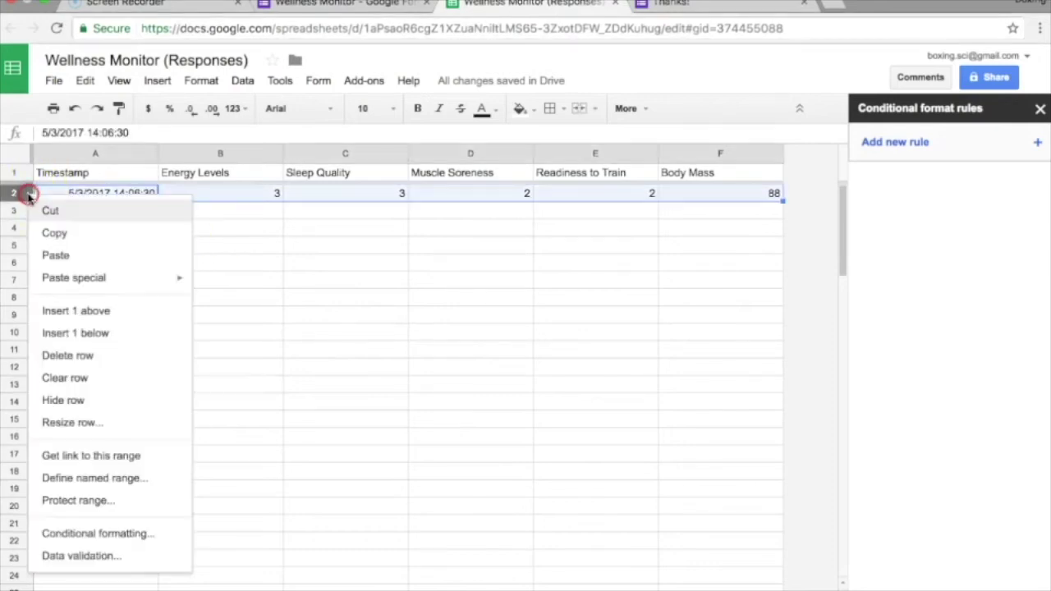
{"action": "left_click", "coordinate": [107, 313]}
Fill row 2 with sample scores: Energy Levels 1, Sleep Quality 3, Muscle Soreness 4 and Readiness to Train 5
{"action": "left_click", "coordinate": [262, 198]}
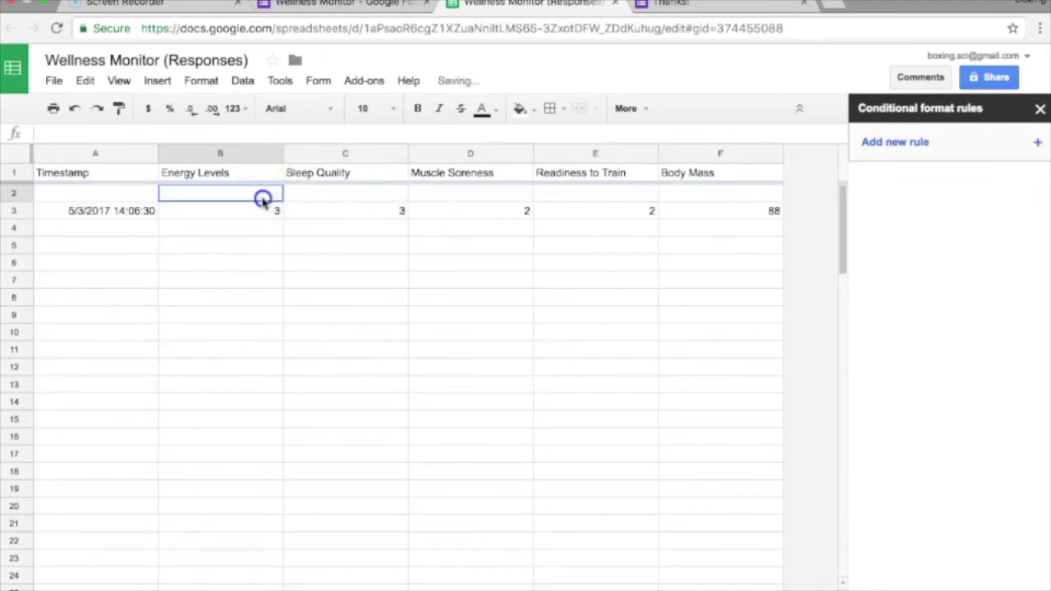
{"action": "type", "text": "1"}
{"action": "key", "text": "Tab"}
{"action": "type", "text": "3"}
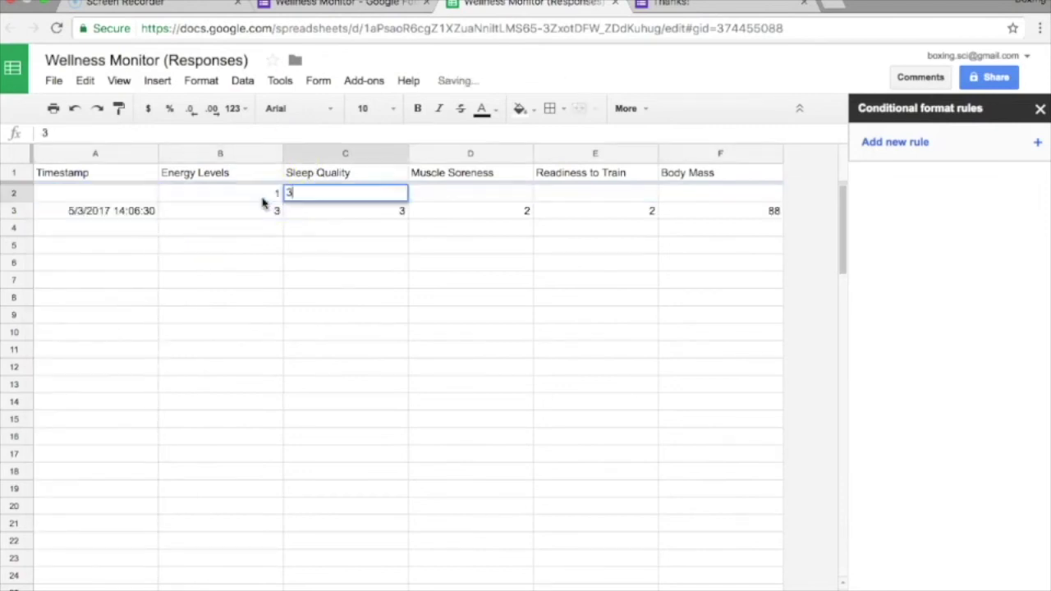
{"action": "key", "text": "Tab"}
{"action": "type", "text": "4"}
{"action": "key", "text": "Tab"}
{"action": "type", "text": "5"}
{"action": "key", "text": "Tab"}
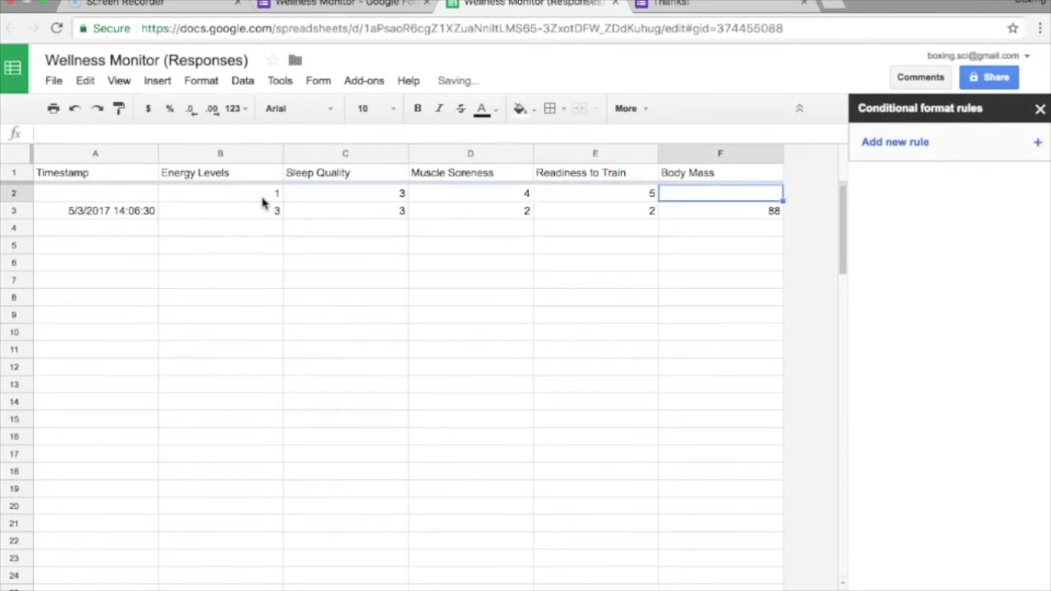
Add a conditional formatting colour scale to B2:E33 using the green-yellow-red preset
{"action": "left_click_drag", "start_coordinate": [265, 197], "coordinate": [652, 197]}
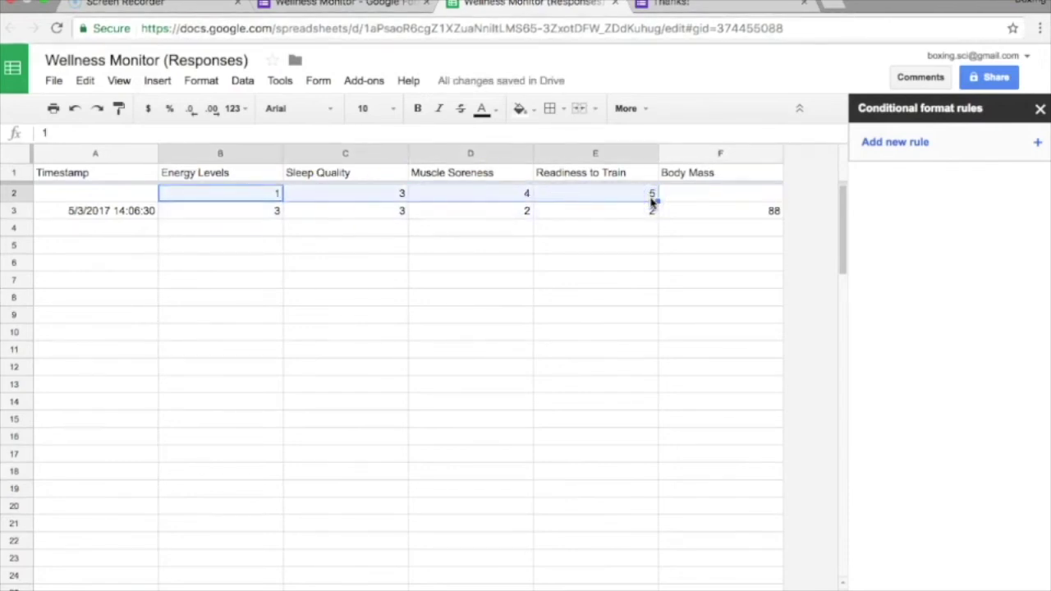
{"action": "left_click_drag", "start_coordinate": [223, 197], "coordinate": [586, 535]}
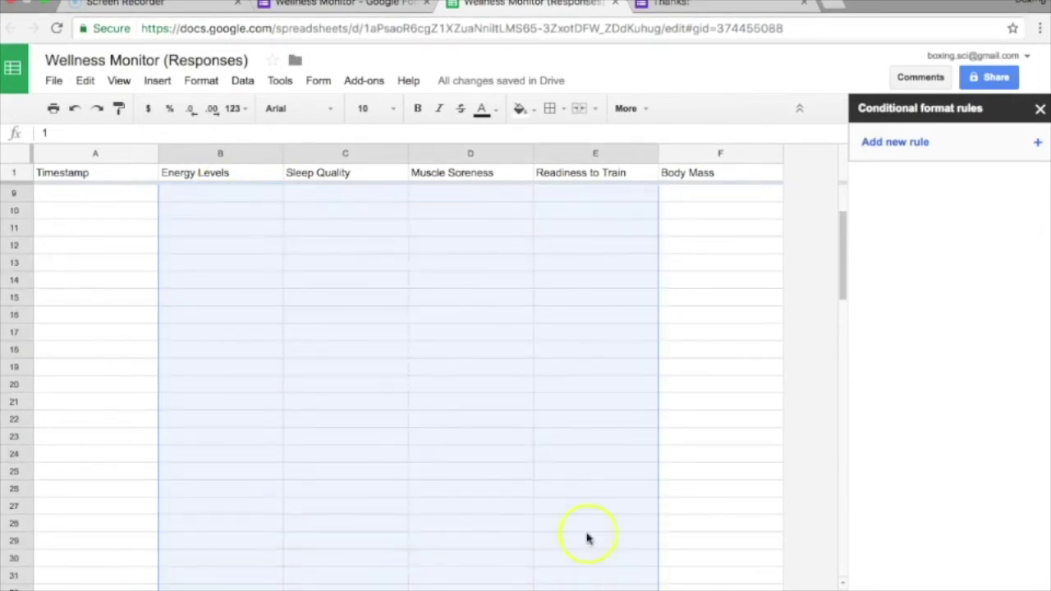
{"action": "scroll", "coordinate": [579, 310], "scroll_direction": "up", "scroll_amount": 3}
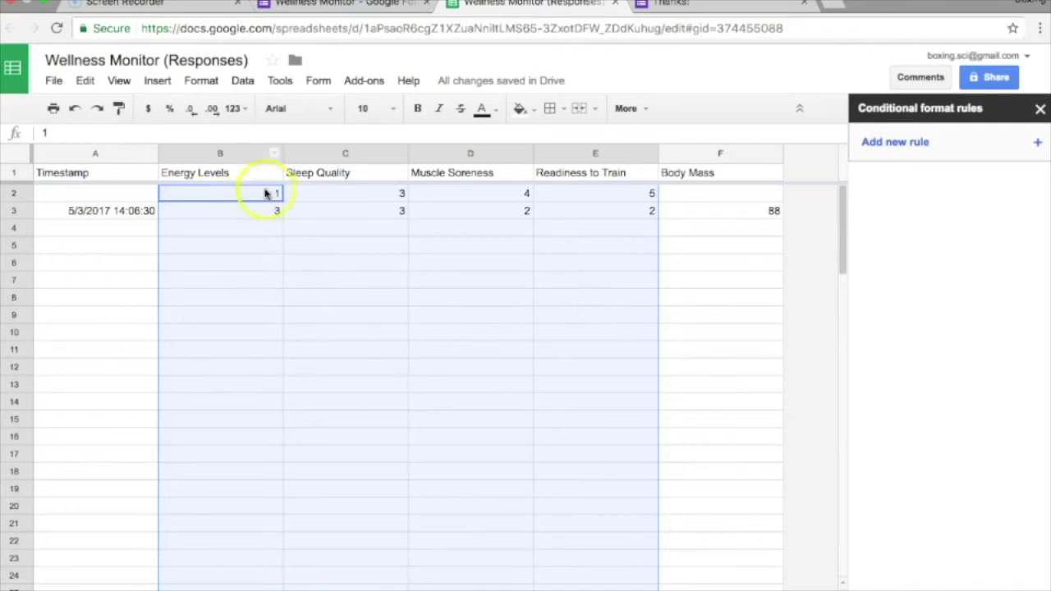
{"action": "left_click", "coordinate": [203, 81]}
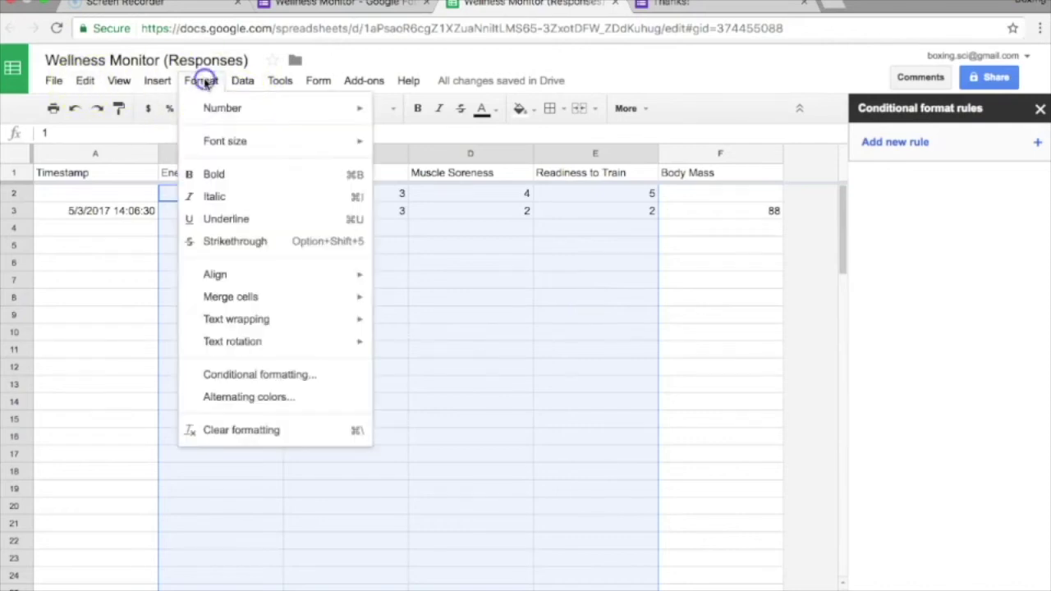
{"action": "left_click", "coordinate": [227, 379]}
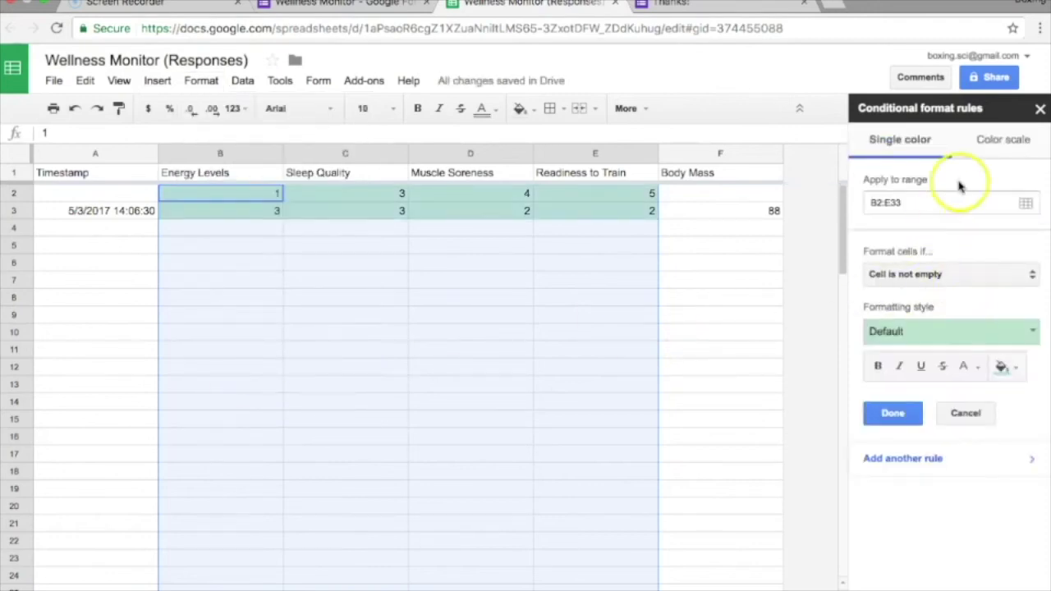
{"action": "left_click", "coordinate": [1002, 147]}
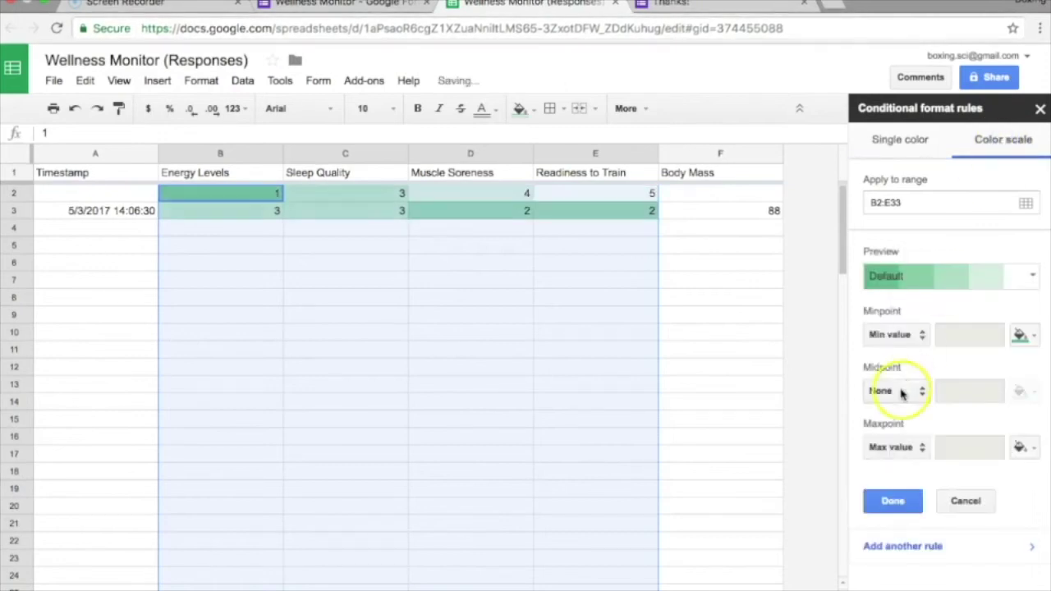
{"action": "left_click", "coordinate": [959, 278]}
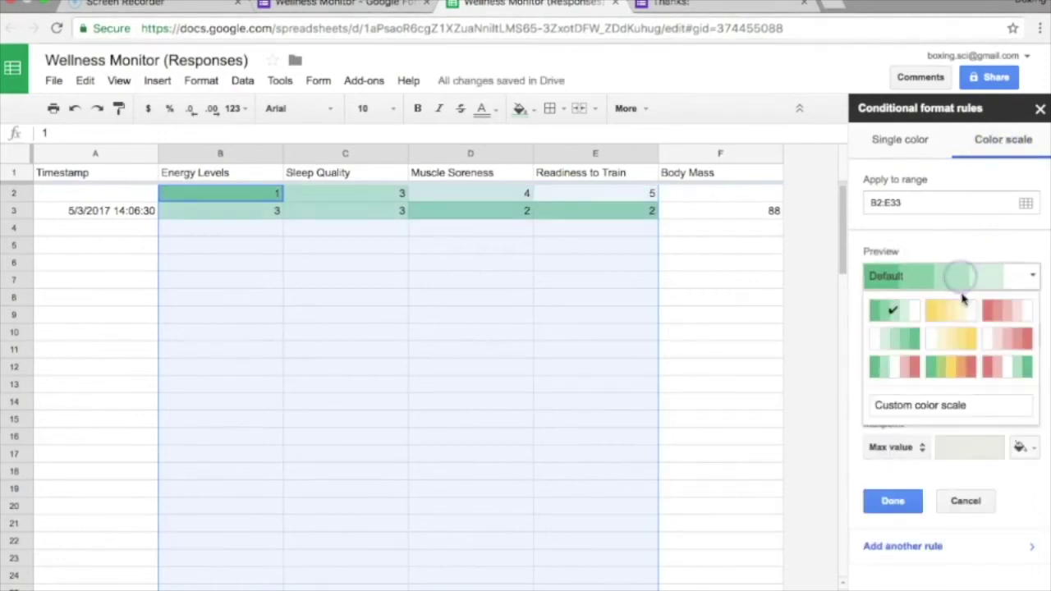
{"action": "left_click", "coordinate": [953, 369]}
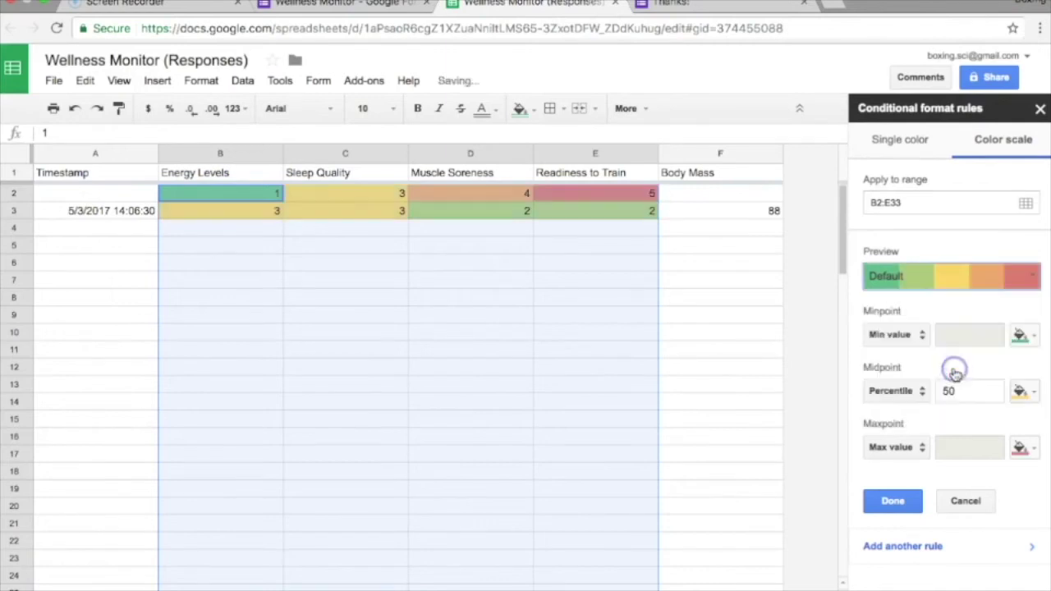
Reverse the colour scale by setting the Minpoint colour to red and the Maxpoint colour to green
{"action": "left_click", "coordinate": [919, 337]}
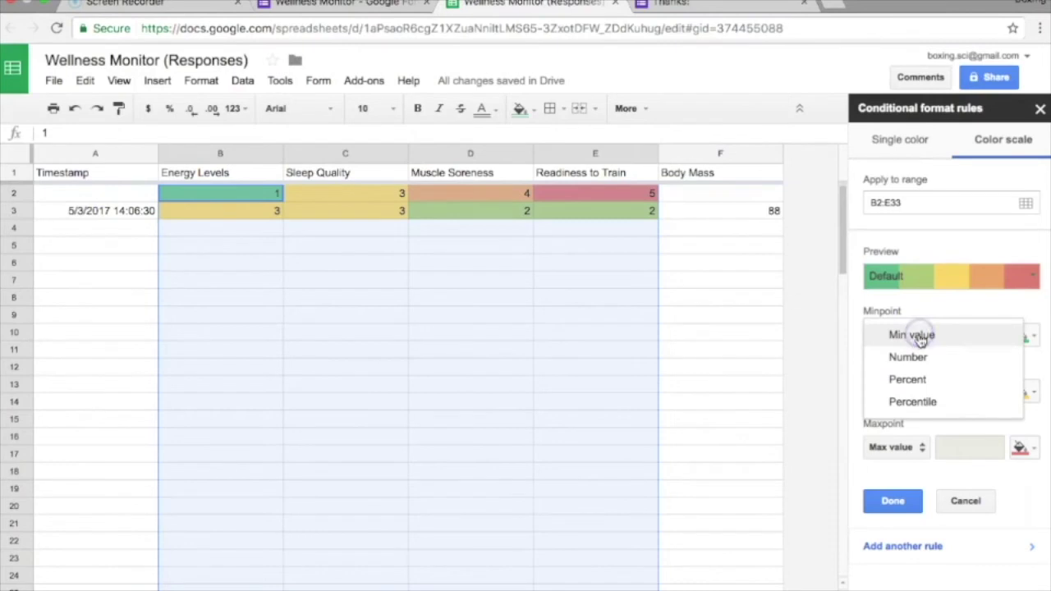
{"action": "left_click", "coordinate": [913, 335]}
{"action": "left_click", "coordinate": [1021, 335]}
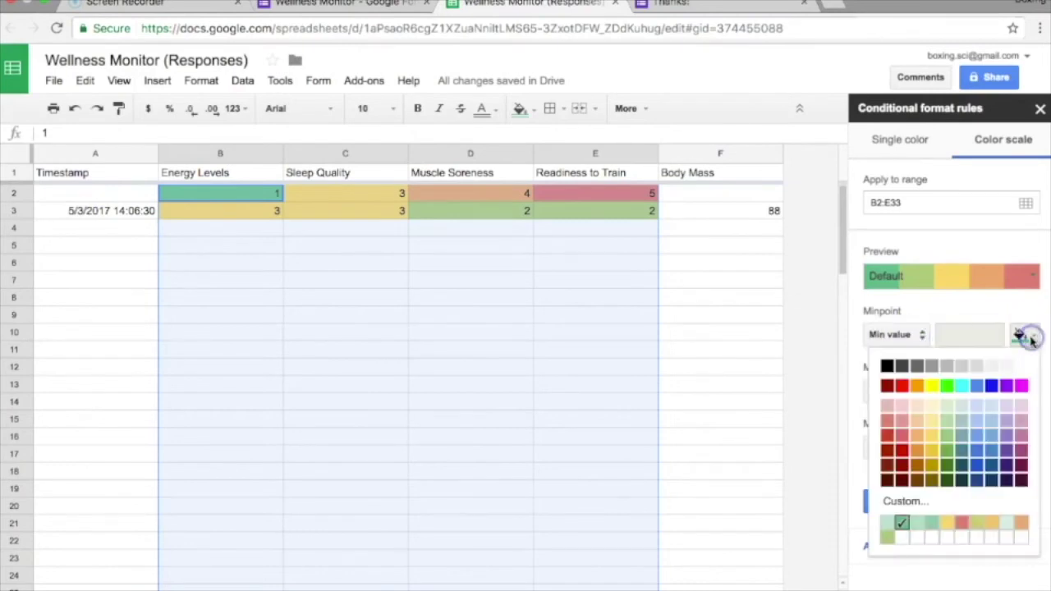
{"action": "left_click", "coordinate": [902, 385]}
{"action": "left_click", "coordinate": [1022, 448]}
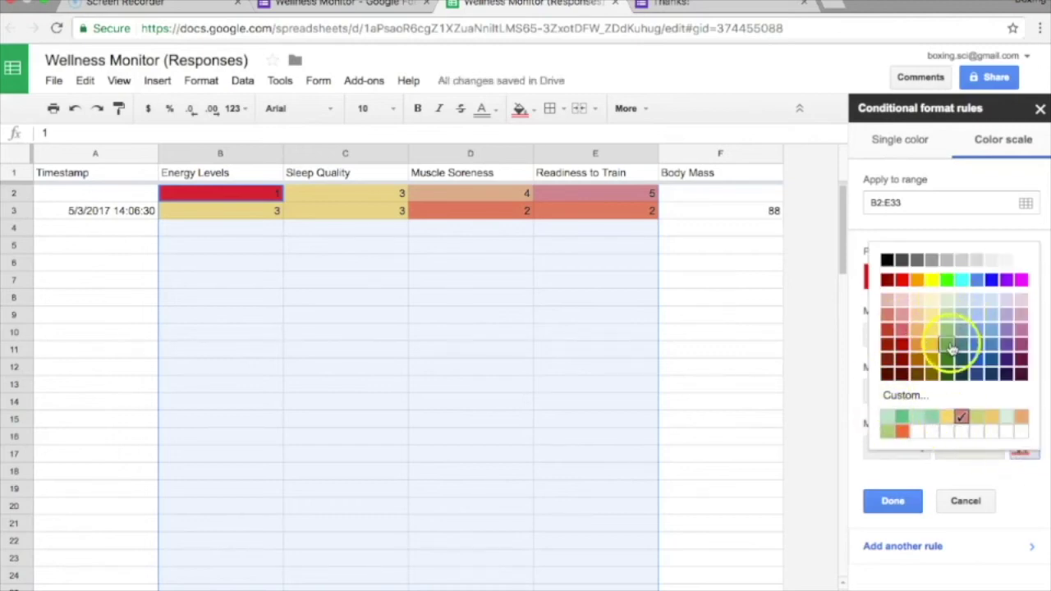
{"action": "left_click", "coordinate": [908, 415]}
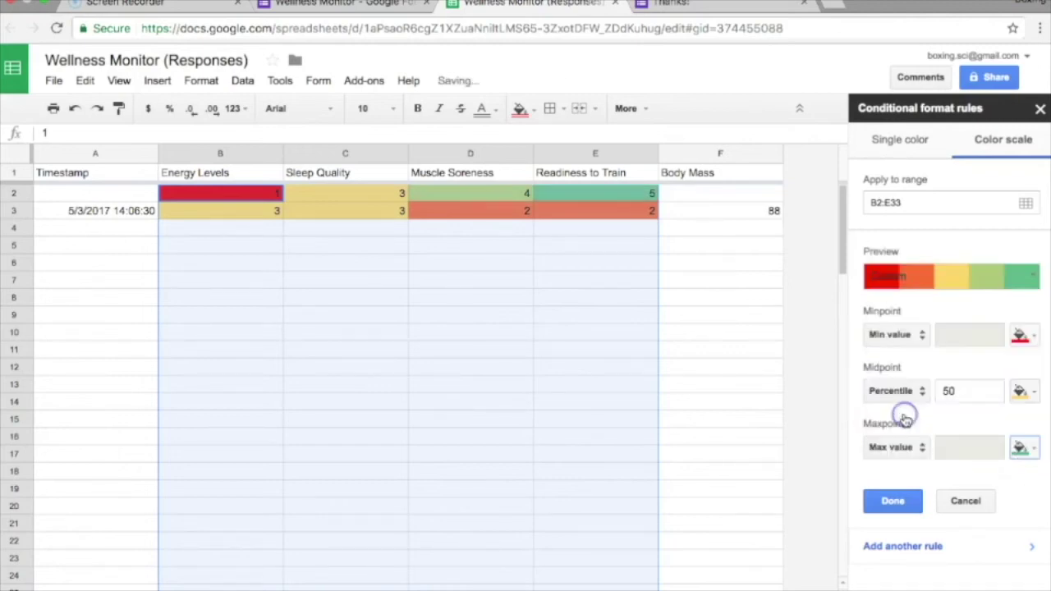
{"action": "left_click", "coordinate": [598, 193]}
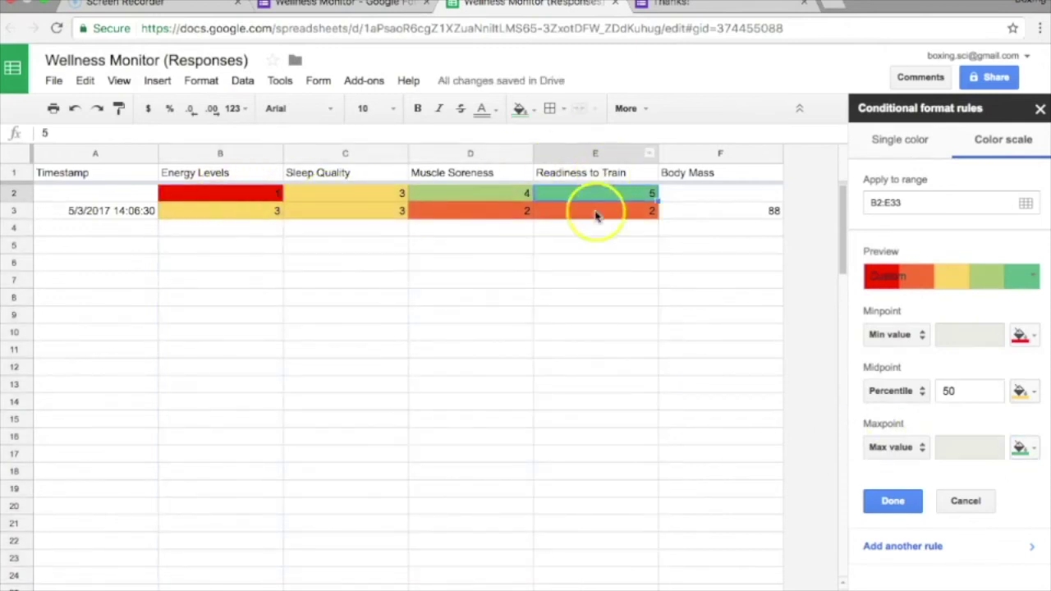
Start another Wellness Monitor response with Energy Levels 5, Sleep Quality 5, Muscle Soreness 4 and Readiness to Train 5
{"action": "left_click", "coordinate": [671, 5]}
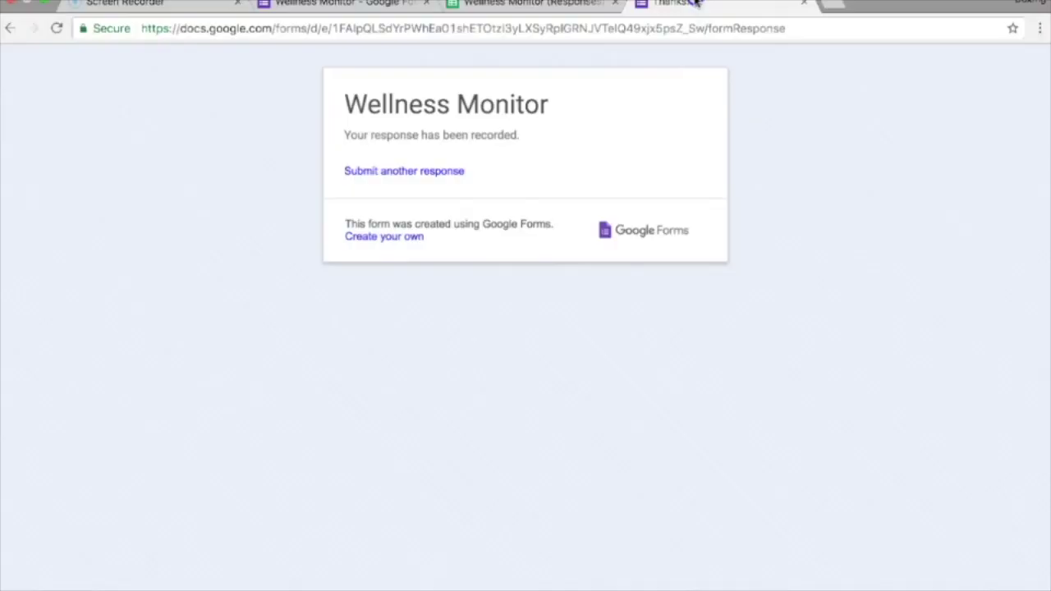
{"action": "left_click", "coordinate": [390, 173]}
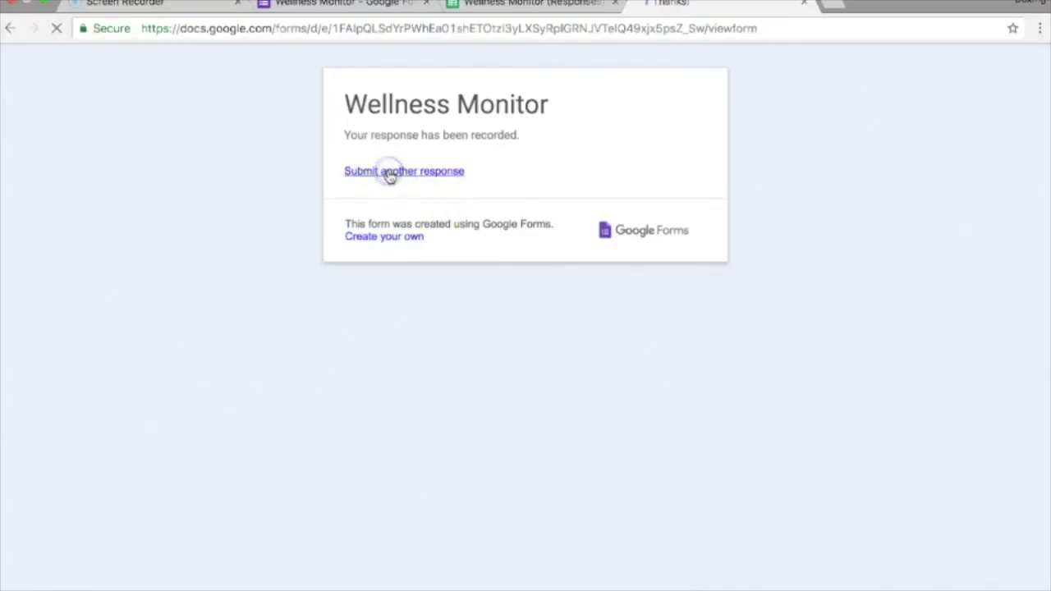
{"action": "scroll", "coordinate": [375, 459], "scroll_direction": "down", "scroll_amount": 5}
{"action": "left_click", "coordinate": [417, 247]}
{"action": "left_click", "coordinate": [482, 346]}
{"action": "left_click", "coordinate": [448, 449]}
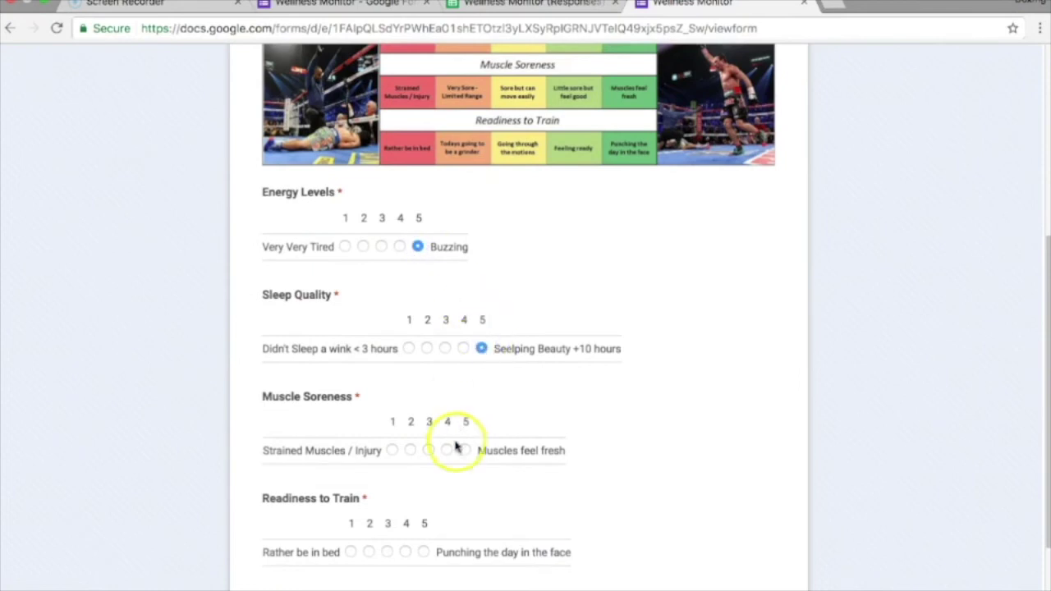
{"action": "left_click", "coordinate": [423, 552]}
Enter a Body Mass of 88 and submit the response
{"action": "scroll", "coordinate": [425, 556], "scroll_direction": "down", "scroll_amount": 2}
{"action": "left_click", "coordinate": [324, 458]}
{"action": "type", "text": "88"}
{"action": "left_click", "coordinate": [295, 481]}
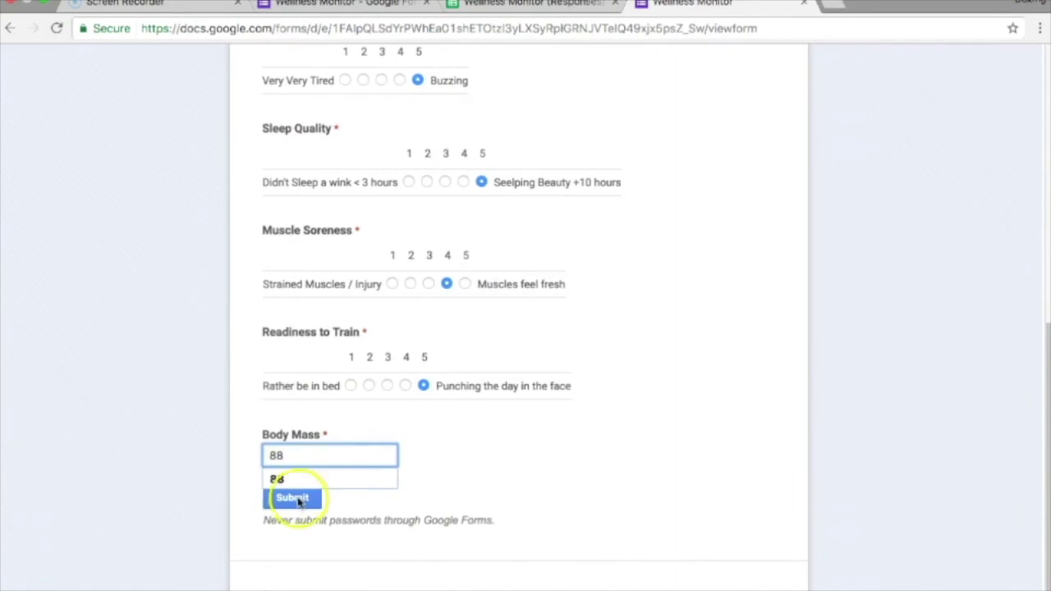
{"action": "left_click", "coordinate": [298, 498]}
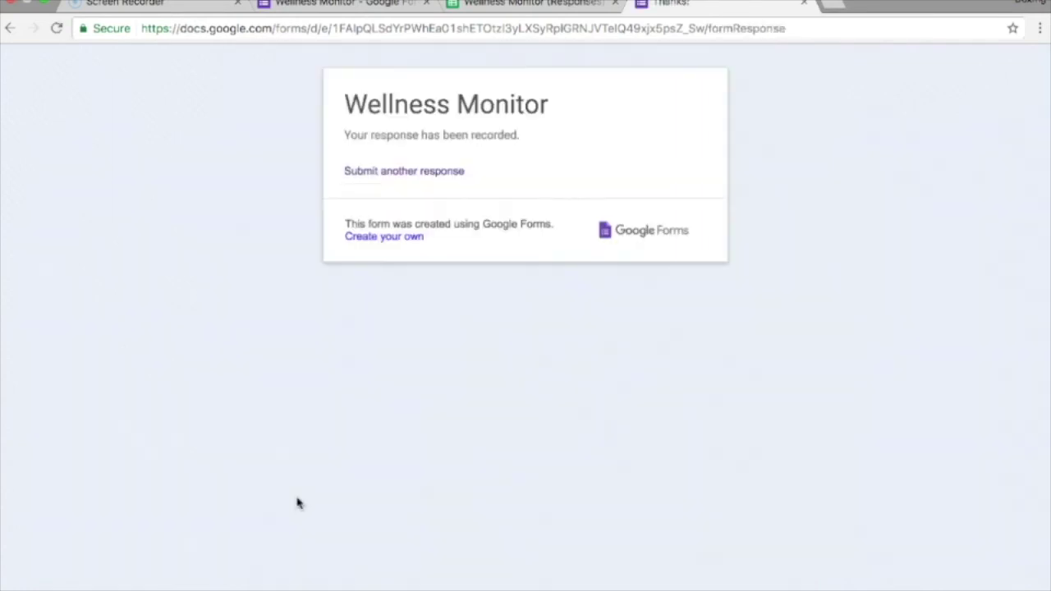
Return to the responses sheet and examine the colour coding of the new response and of the Energy Levels, Sleep Quality and Muscle Soreness columns
{"action": "left_click", "coordinate": [520, 26]}
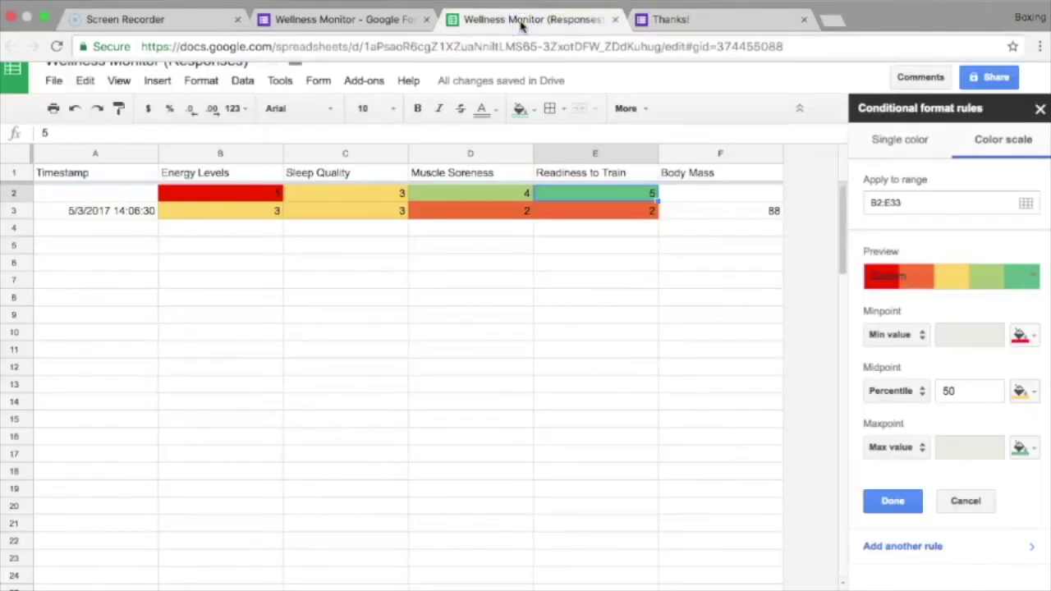
{"action": "left_click", "coordinate": [286, 262]}
{"action": "left_click_drag", "start_coordinate": [188, 227], "coordinate": [552, 229]}
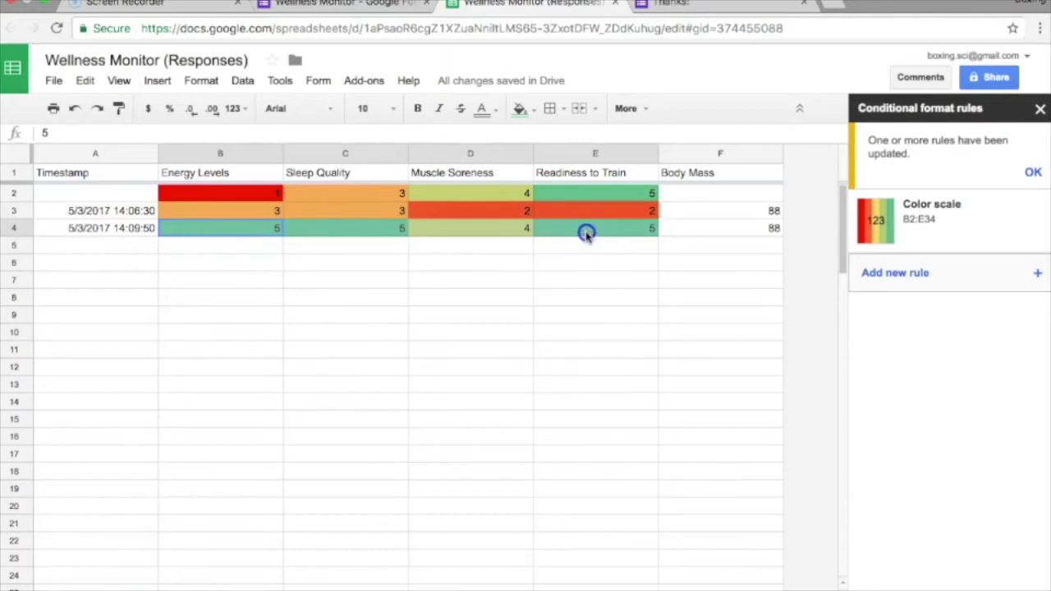
{"action": "left_click", "coordinate": [296, 349]}
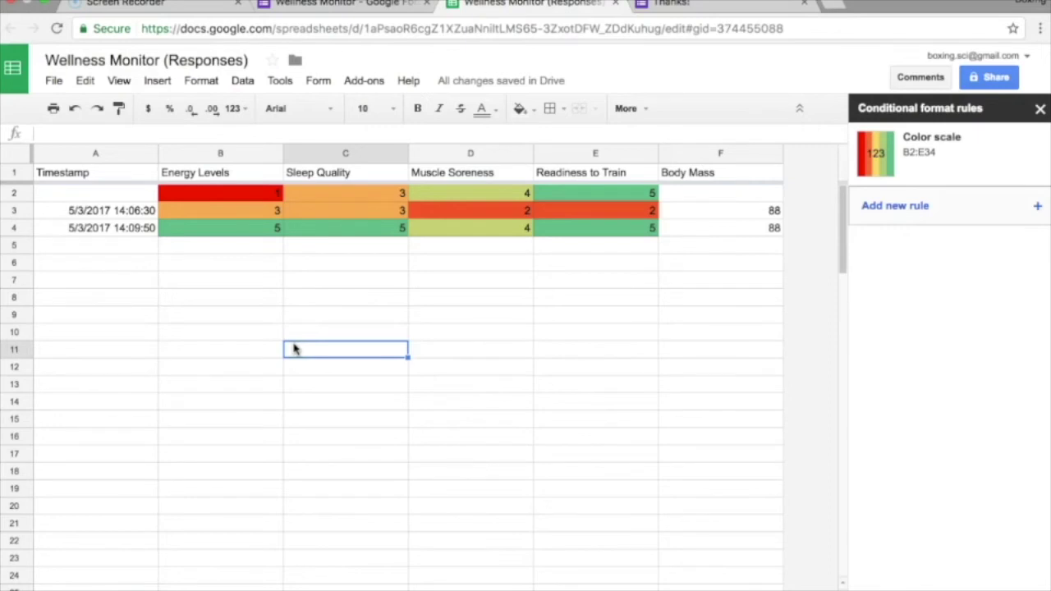
{"action": "left_click", "coordinate": [237, 192]}
{"action": "left_click_drag", "start_coordinate": [237, 192], "coordinate": [238, 386]}
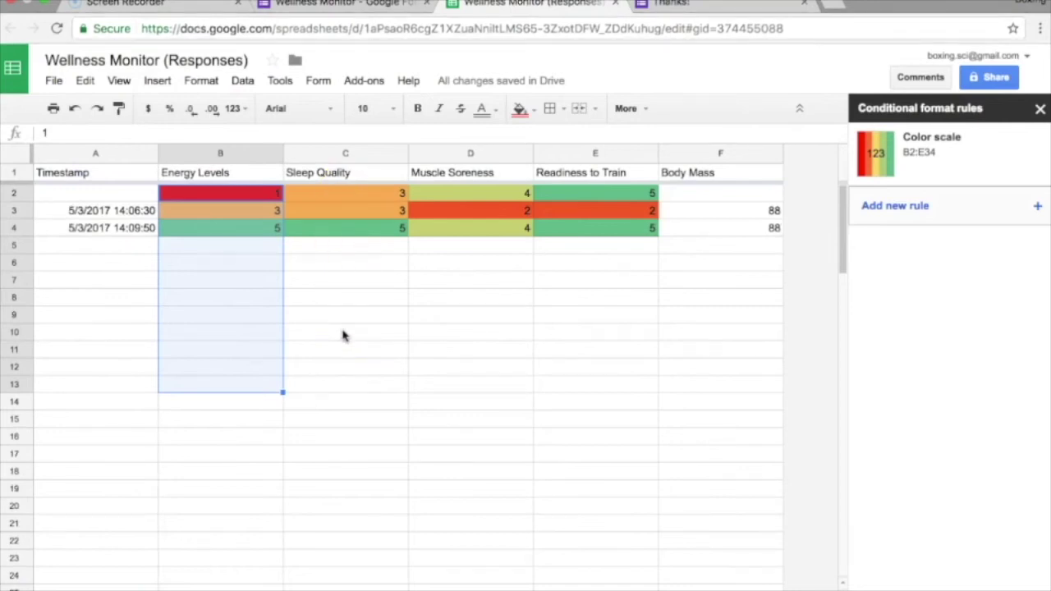
{"action": "left_click_drag", "start_coordinate": [351, 192], "coordinate": [336, 371]}
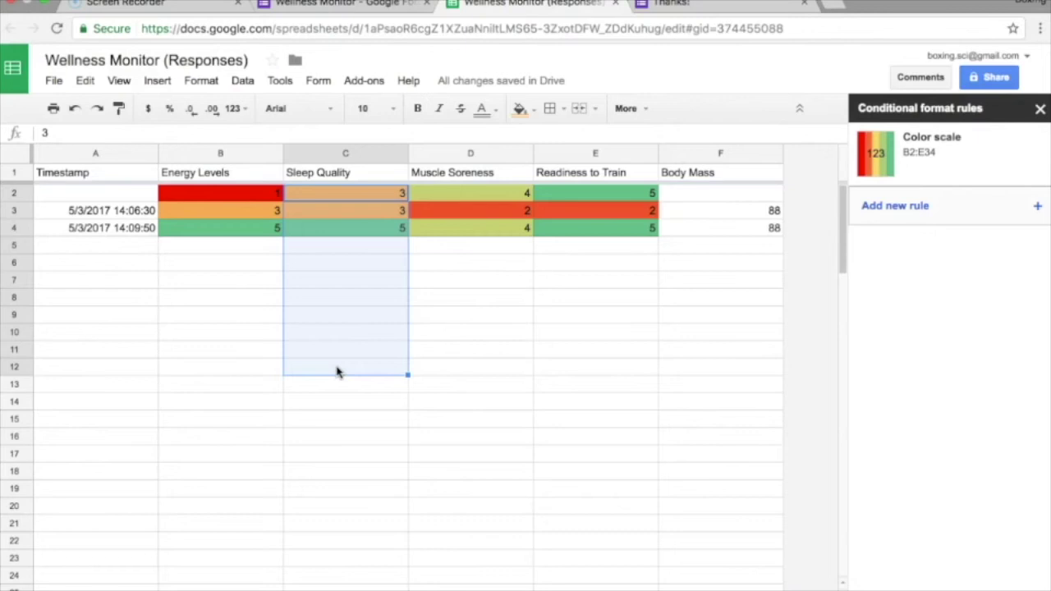
{"action": "left_click_drag", "start_coordinate": [476, 197], "coordinate": [472, 369]}
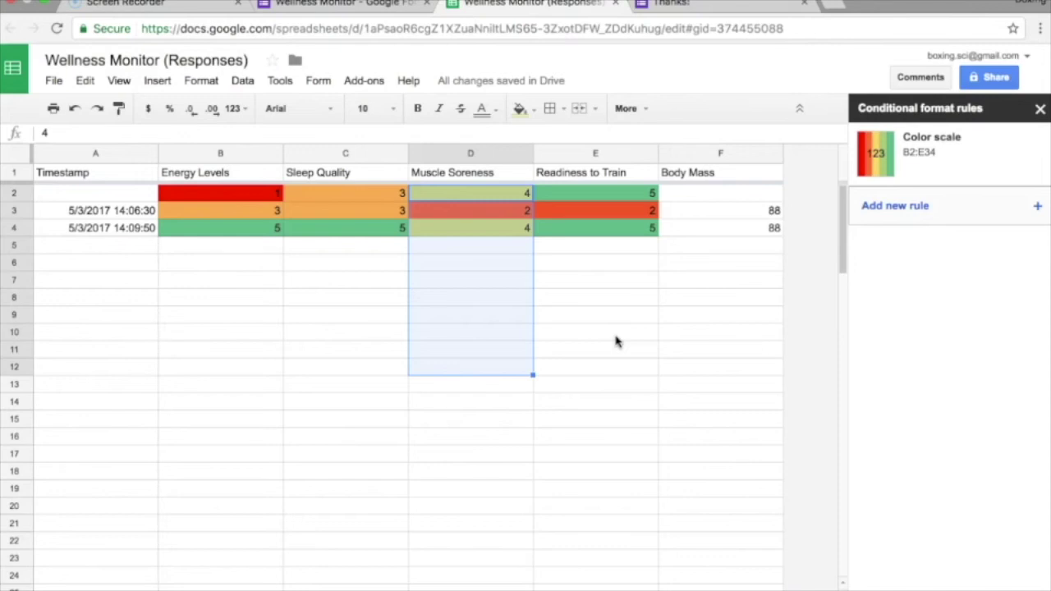
Switch to the Wellness Monitor form editor and add a new question below Body Mass
{"action": "left_click", "coordinate": [381, 18]}
{"action": "scroll", "coordinate": [400, 383], "scroll_direction": "down", "scroll_amount": 5}
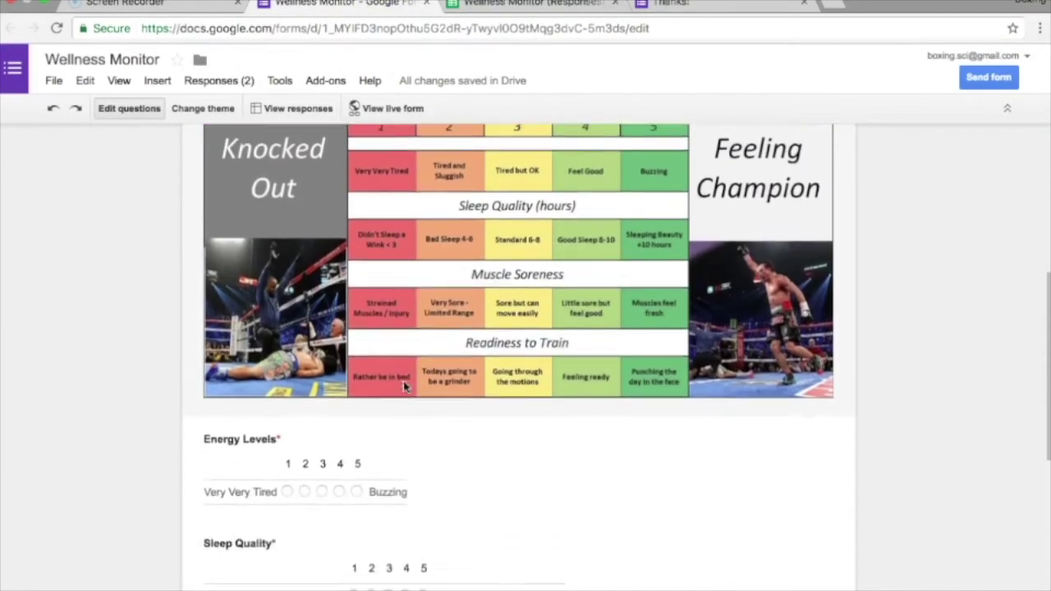
{"action": "scroll", "coordinate": [403, 383], "scroll_direction": "down", "scroll_amount": 3}
{"action": "left_click", "coordinate": [392, 272]}
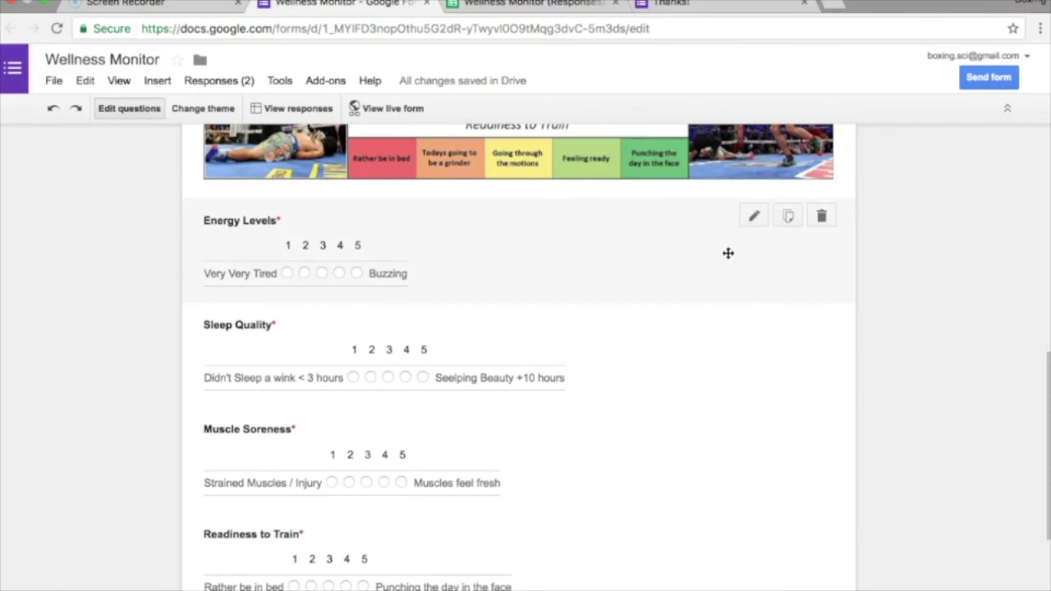
{"action": "scroll", "coordinate": [600, 282], "scroll_direction": "down", "scroll_amount": 5}
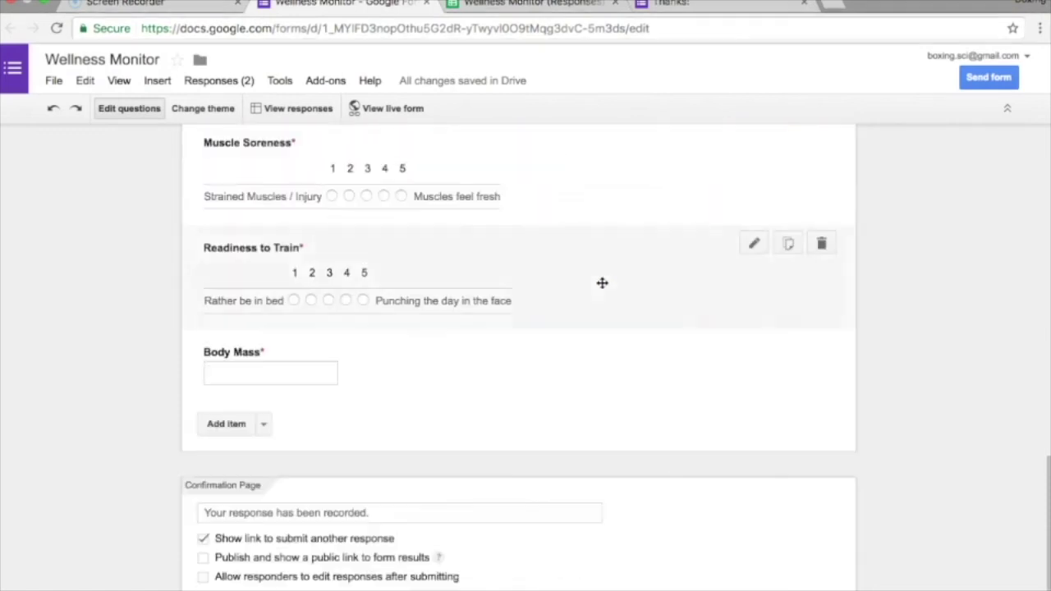
{"action": "left_click", "coordinate": [238, 426]}
{"action": "left_click", "coordinate": [463, 410]}
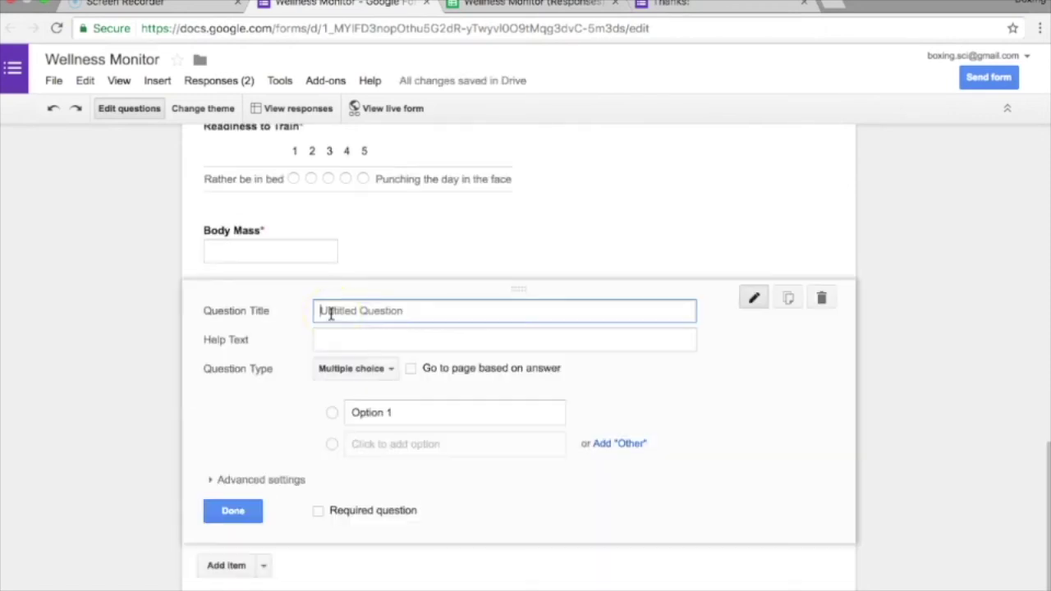
Title the new question Energy Levels
{"action": "scroll", "coordinate": [331, 314], "scroll_direction": "up", "scroll_amount": 10}
{"action": "scroll", "coordinate": [331, 314], "scroll_direction": "down", "scroll_amount": 3}
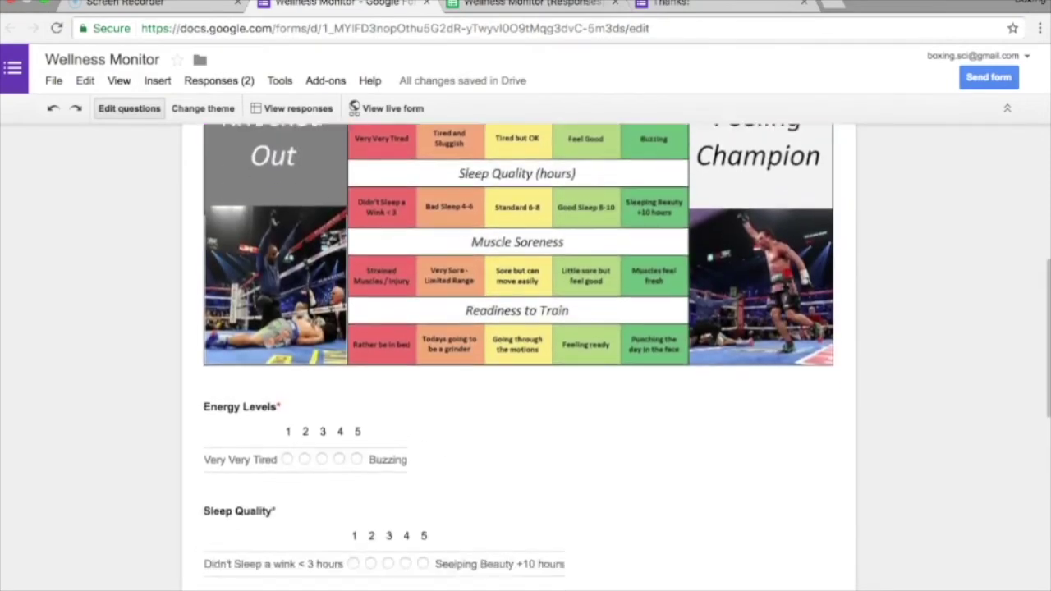
{"action": "scroll", "coordinate": [331, 314], "scroll_direction": "down", "scroll_amount": 5}
{"action": "type", "text": "Enge"}
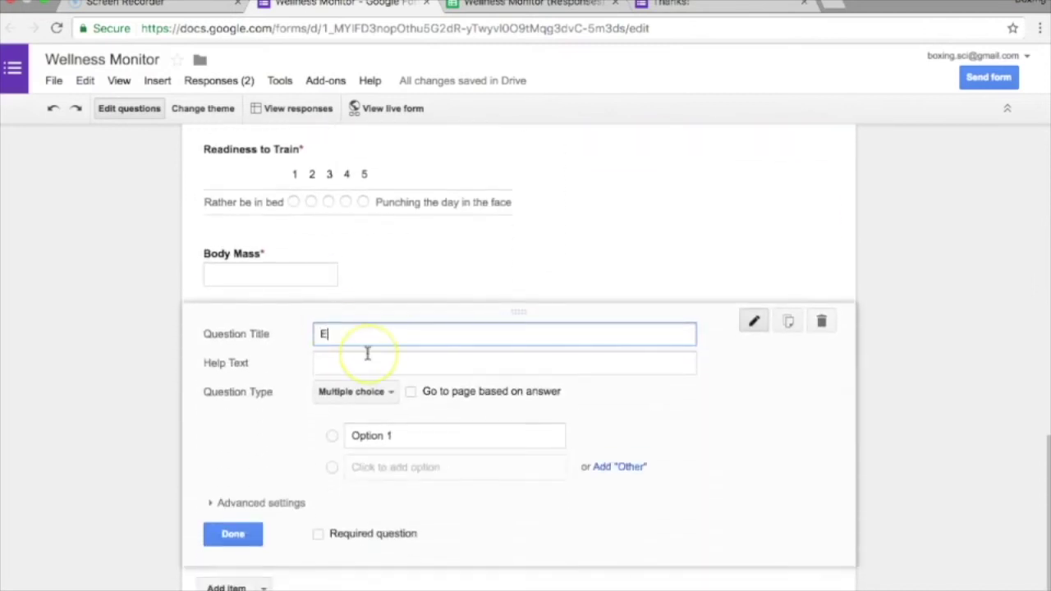
{"action": "key", "text": "BackSpace"}
{"action": "key", "text": "BackSpace"}
{"action": "type", "text": "ergy Levels"}
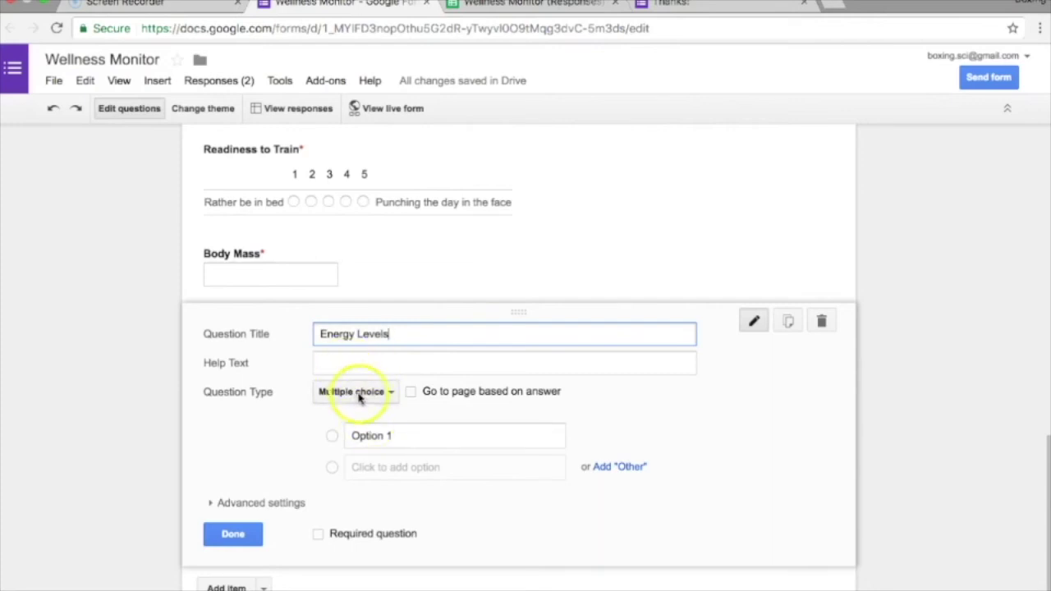
Change the new Energy Levels question to the Scale type with a range from 1 to 10
{"action": "left_click", "coordinate": [359, 394]}
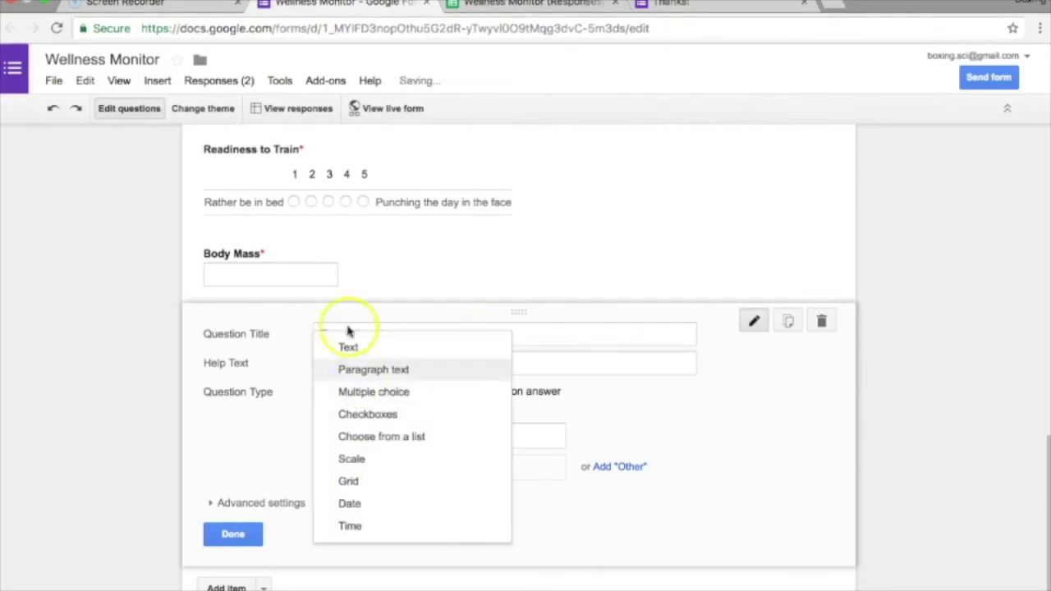
{"action": "left_click", "coordinate": [368, 459]}
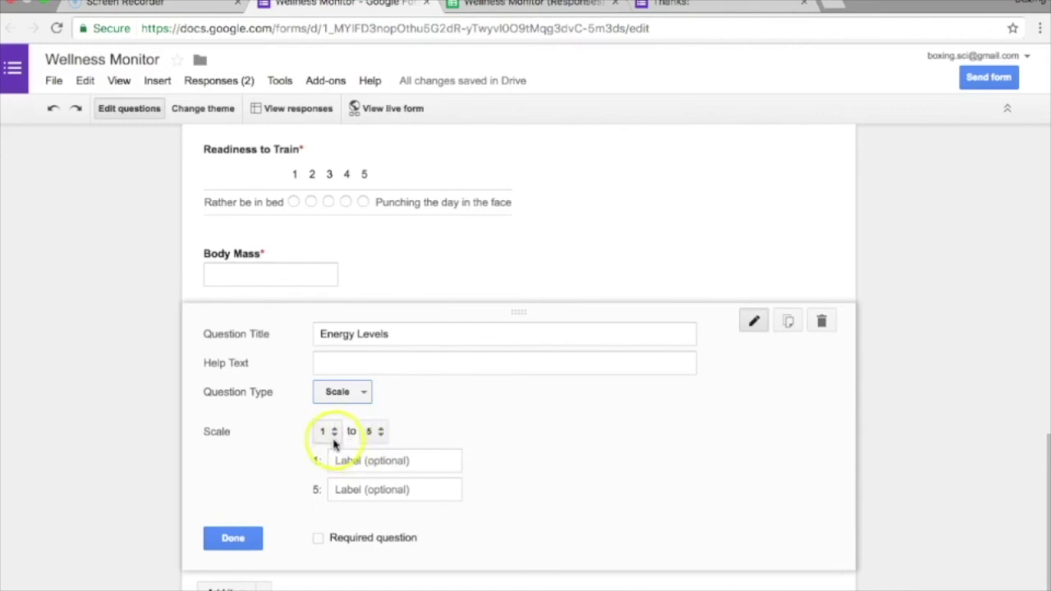
{"action": "left_click", "coordinate": [373, 431]}
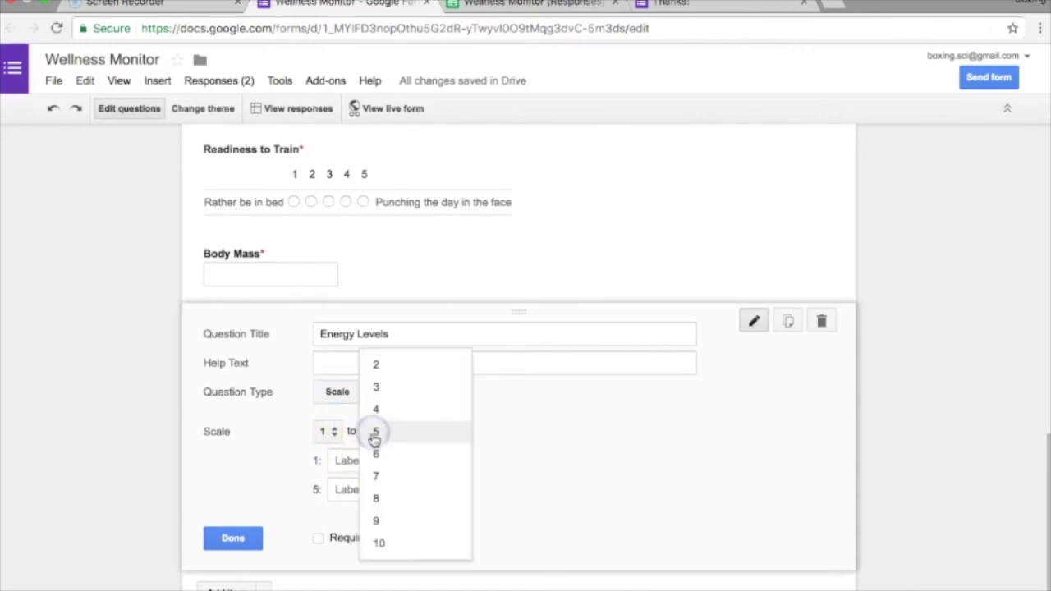
{"action": "left_click", "coordinate": [378, 543]}
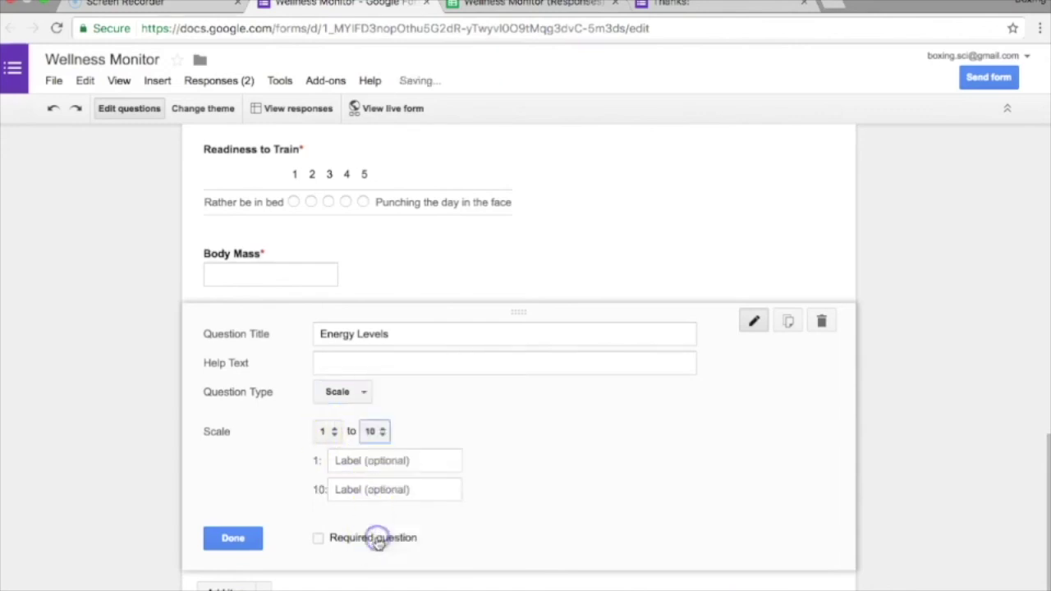
Change the upper end of the new Energy Levels question's scale to 5
{"action": "left_click", "coordinate": [376, 431]}
{"action": "left_click", "coordinate": [387, 320]}
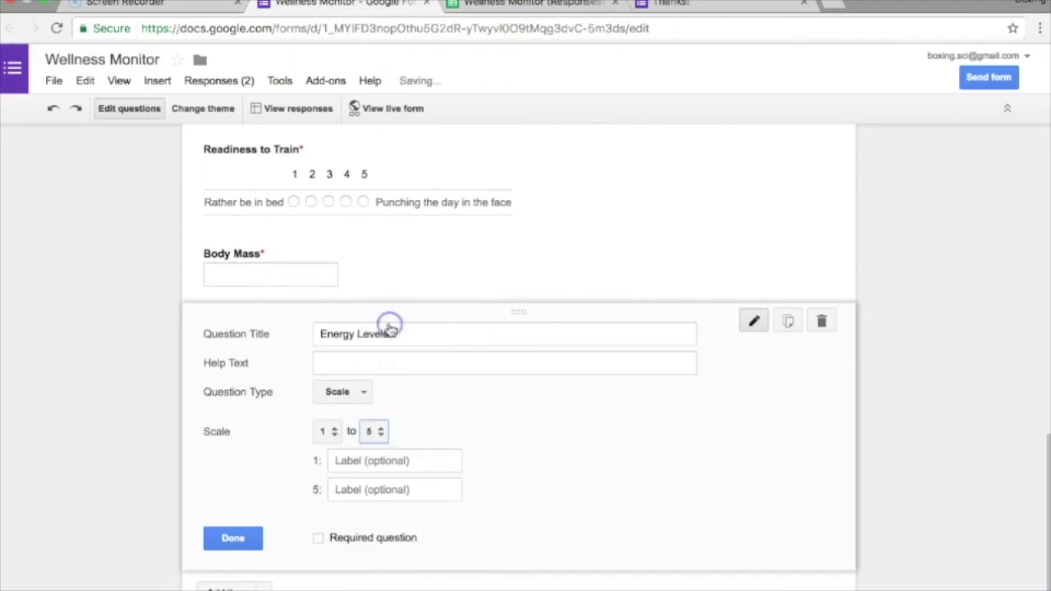
{"action": "left_click", "coordinate": [449, 365]}
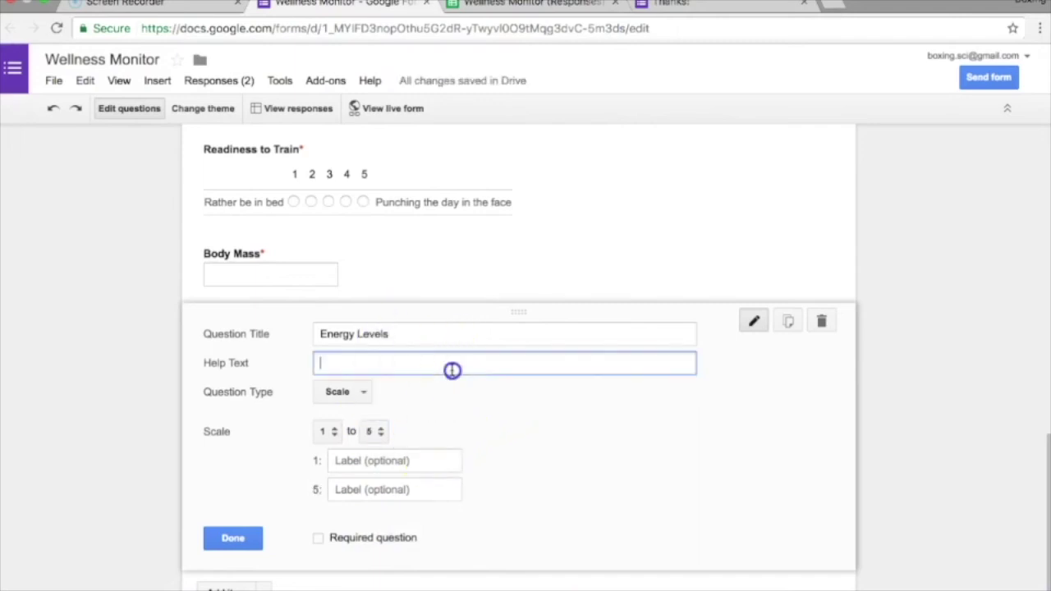
Label the new Energy Levels scale's ends like the existing question: "Very Very Tired" for 1 and "Buzzing" for 5
{"action": "left_click", "coordinate": [406, 460]}
{"action": "scroll", "coordinate": [404, 463], "scroll_direction": "down", "scroll_amount": 2}
{"action": "left_click", "coordinate": [404, 402]}
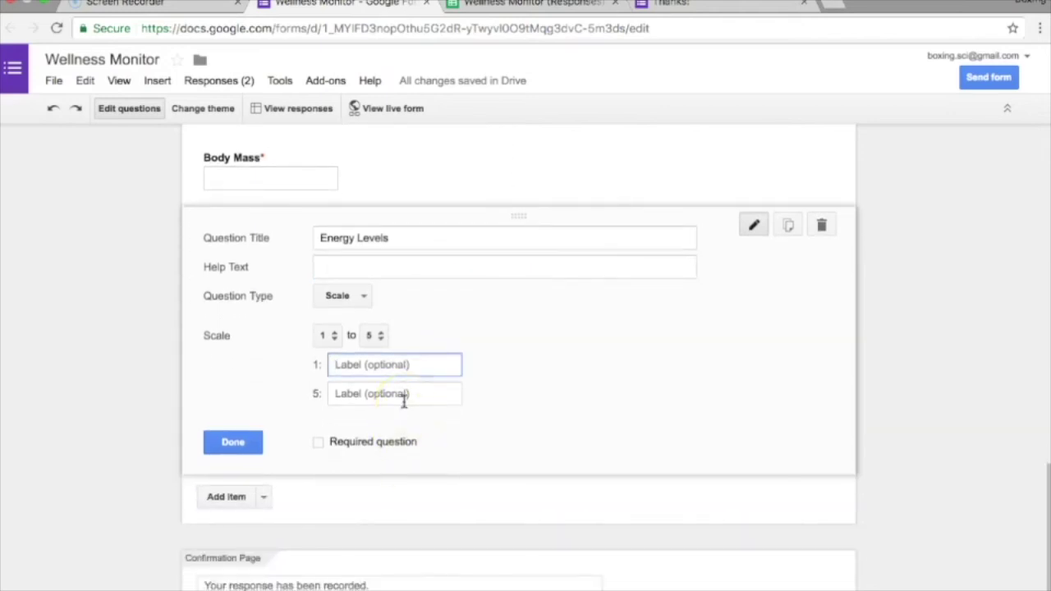
{"action": "scroll", "coordinate": [404, 402], "scroll_direction": "up", "scroll_amount": 5}
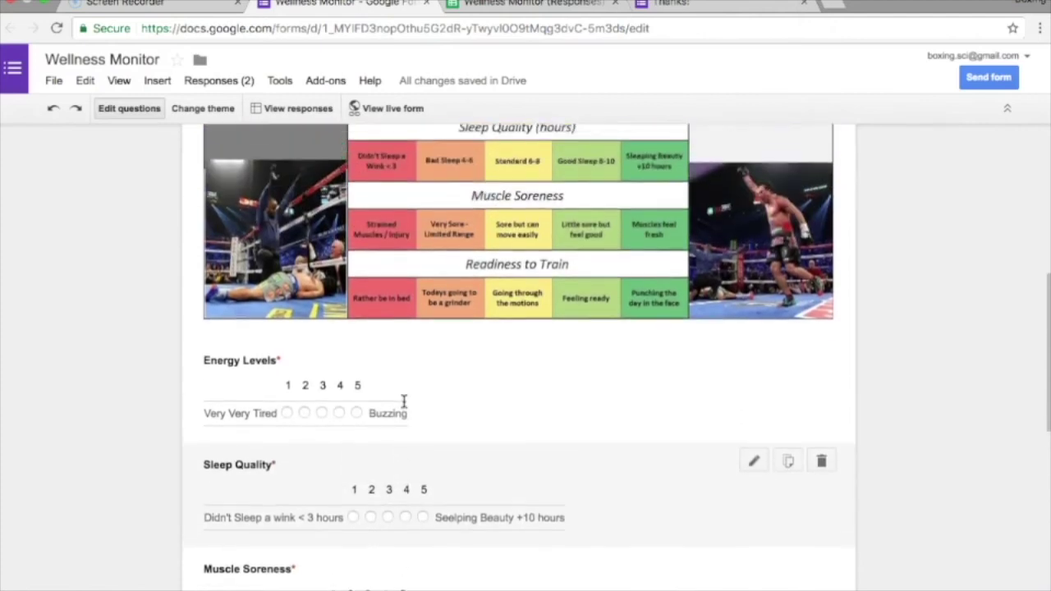
{"action": "scroll", "coordinate": [403, 402], "scroll_direction": "up", "scroll_amount": 3}
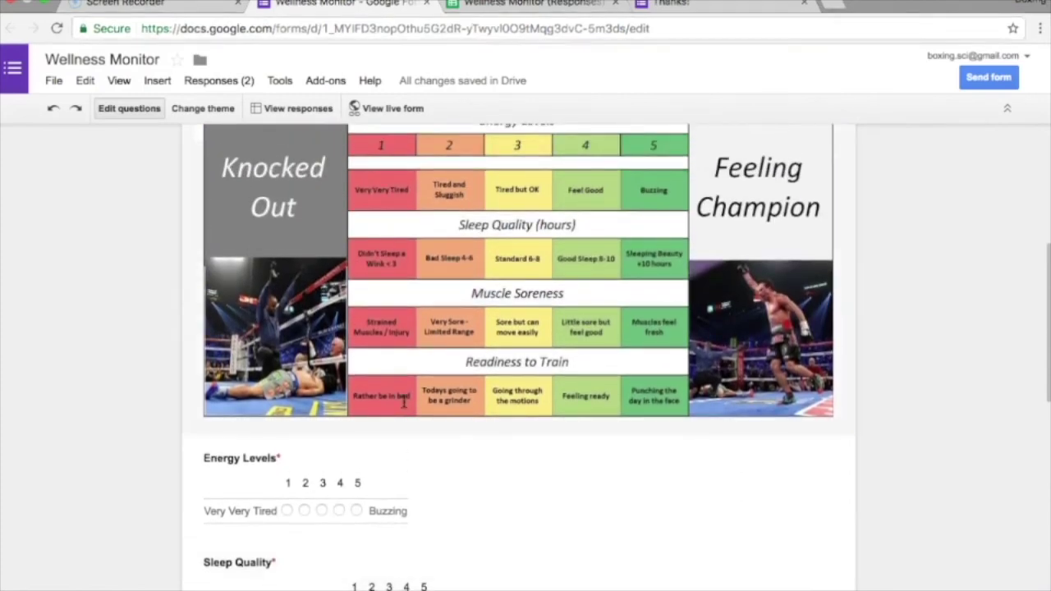
{"action": "scroll", "coordinate": [404, 401], "scroll_direction": "down", "scroll_amount": 5}
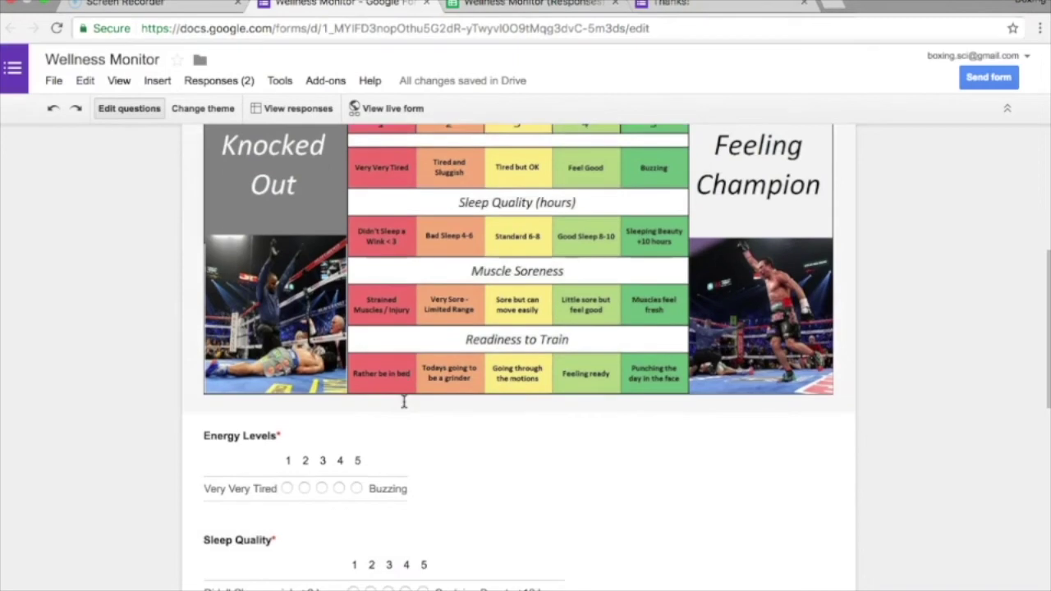
{"action": "scroll", "coordinate": [404, 401], "scroll_direction": "down", "scroll_amount": 3}
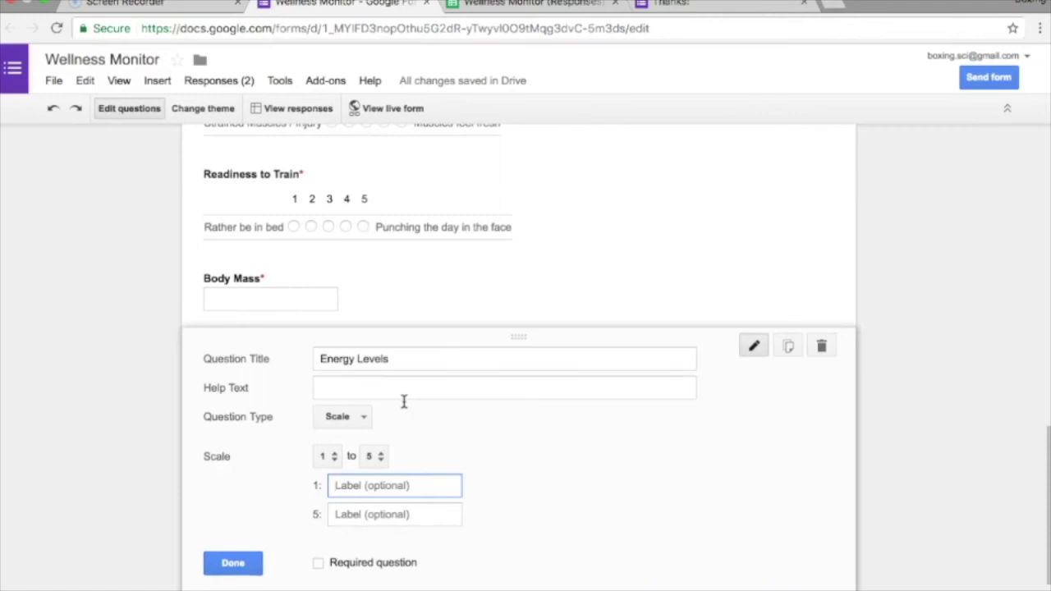
{"action": "scroll", "coordinate": [403, 401], "scroll_direction": "up", "scroll_amount": 5}
{"action": "scroll", "coordinate": [403, 401], "scroll_direction": "down", "scroll_amount": 3}
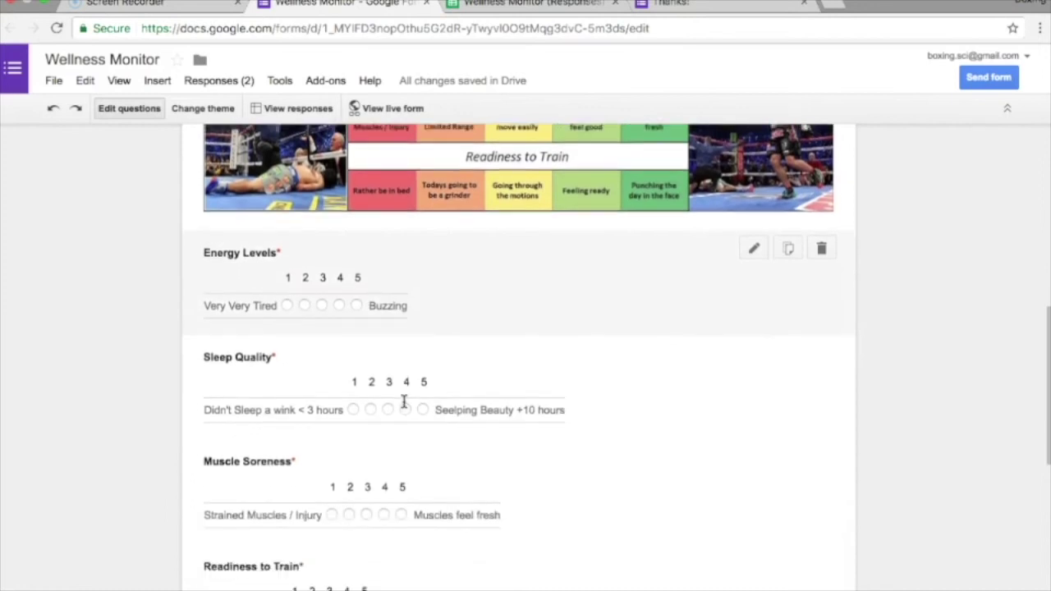
{"action": "left_click", "coordinate": [403, 400]}
{"action": "type", "text": "Very Very Tired"}
{"action": "left_click", "coordinate": [370, 424]}
{"action": "type", "text": "Buzzing"}
Make the new Energy Levels question required and finish editing it
{"action": "left_click", "coordinate": [319, 467]}
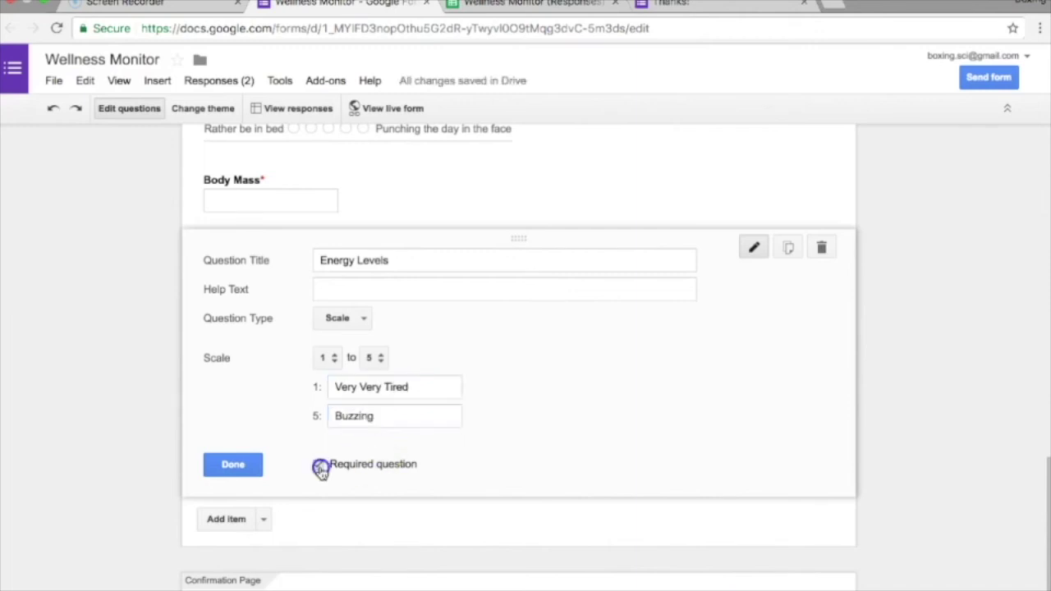
{"action": "left_click", "coordinate": [319, 466]}
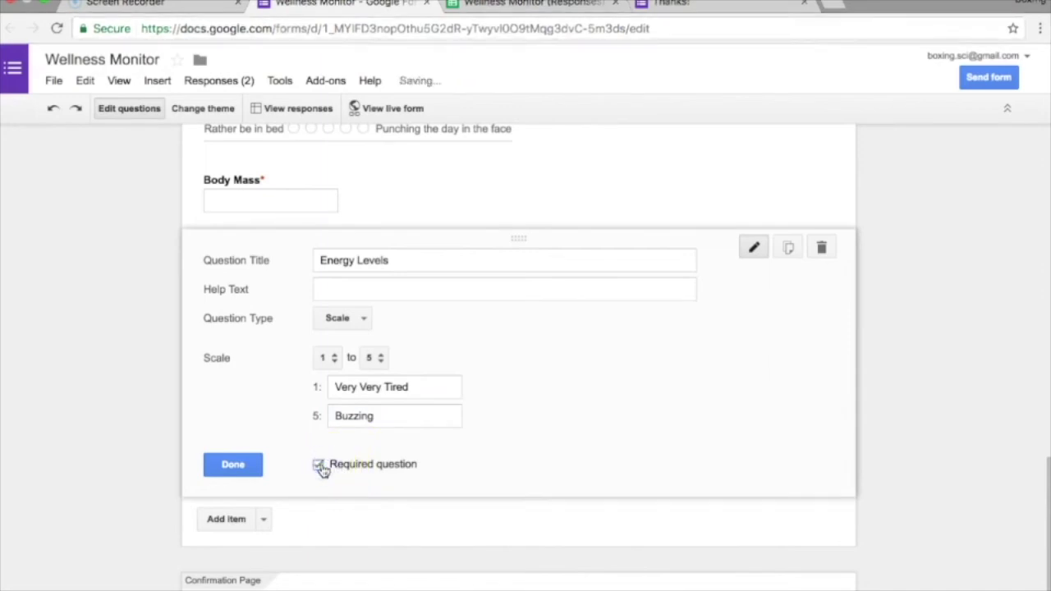
{"action": "left_click", "coordinate": [233, 464]}
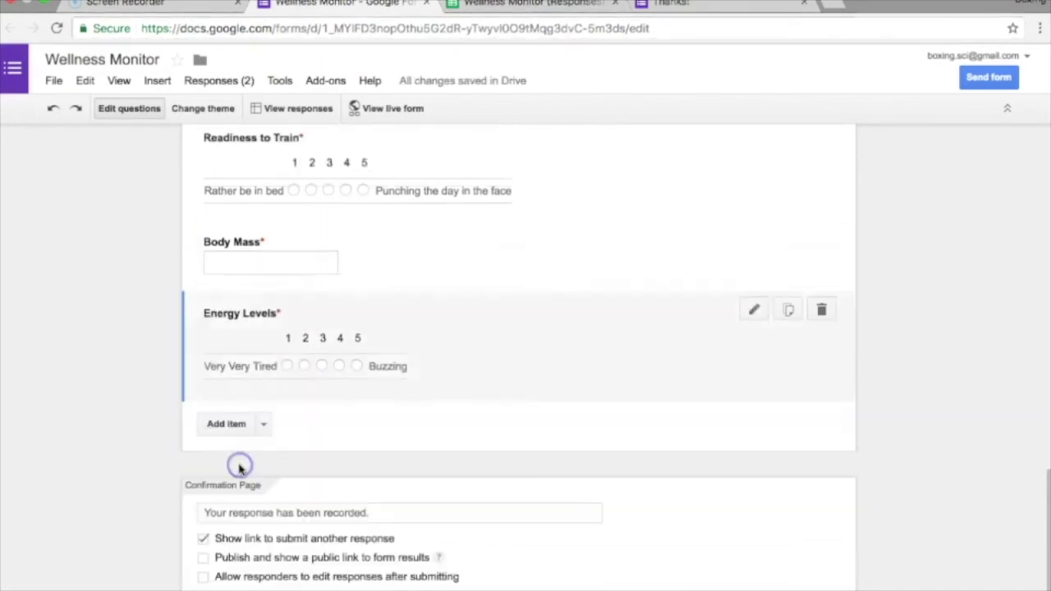